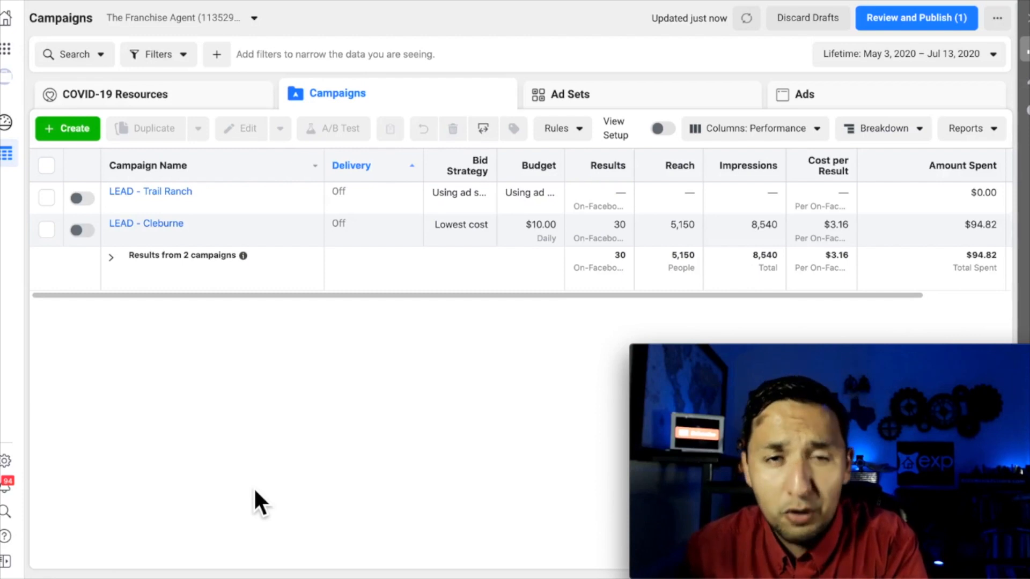
- Create a new campaign with the Conversions objective
click(65, 131)
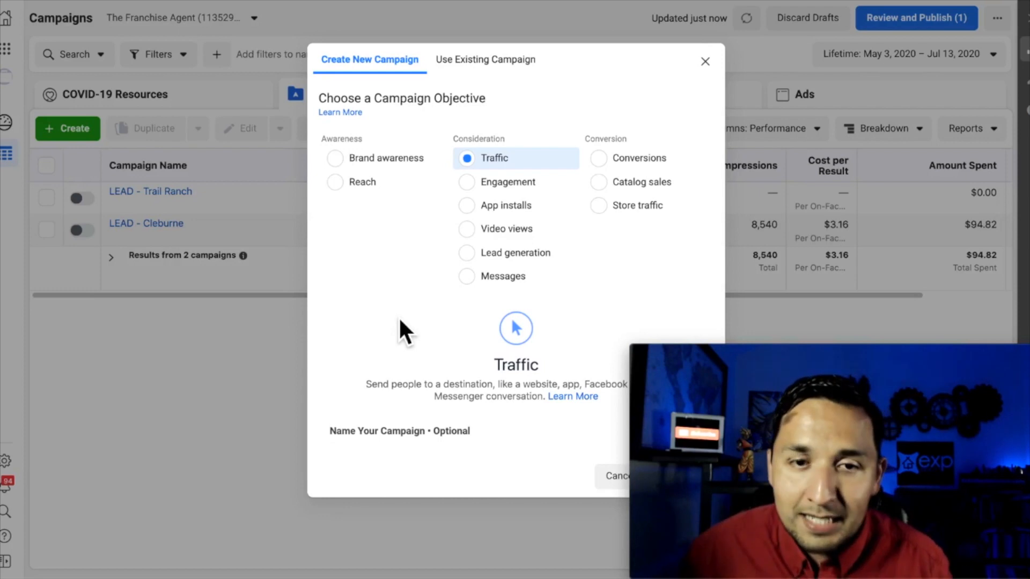
click(643, 164)
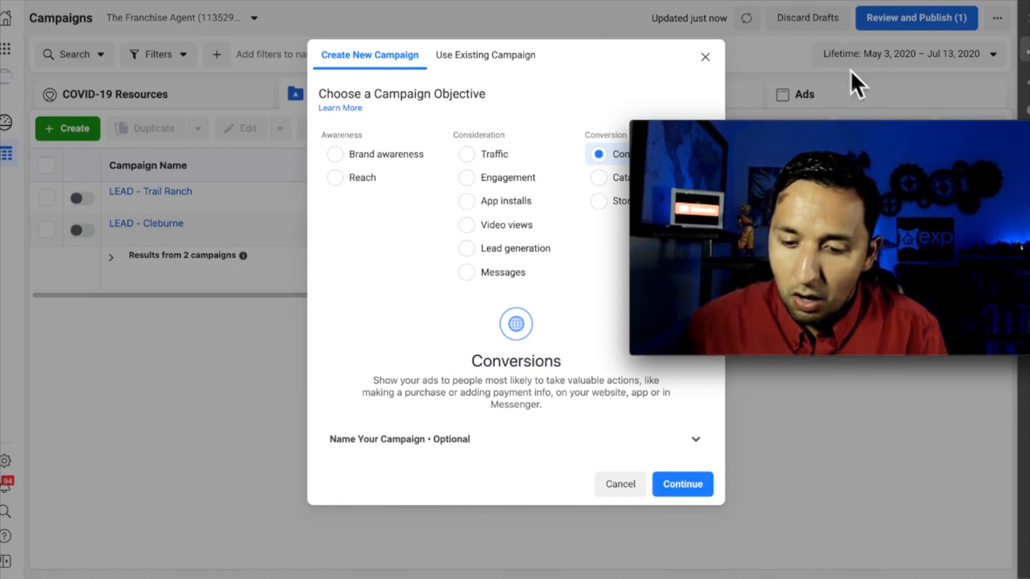
drag(867, 130, 225, 355)
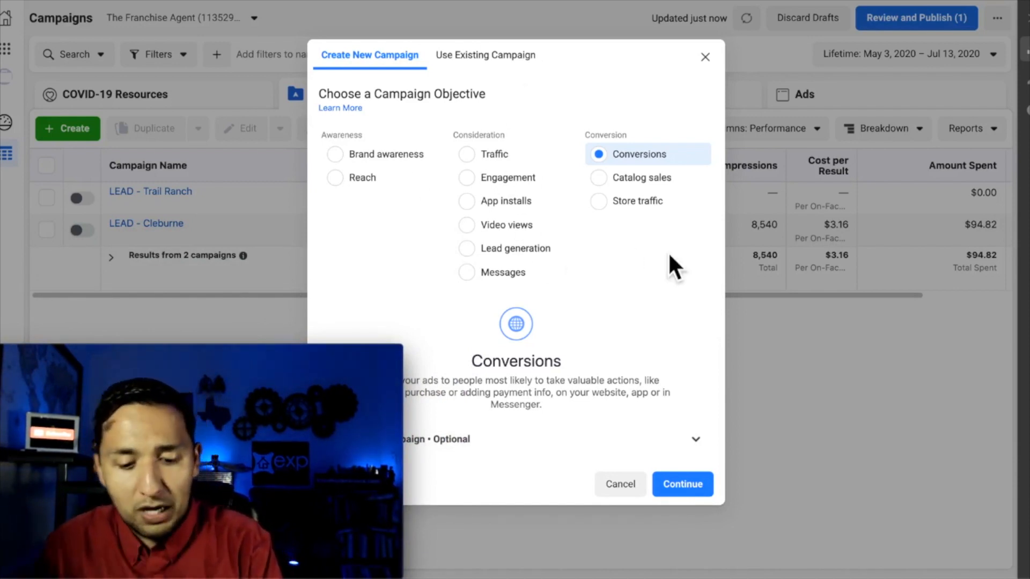
click(684, 486)
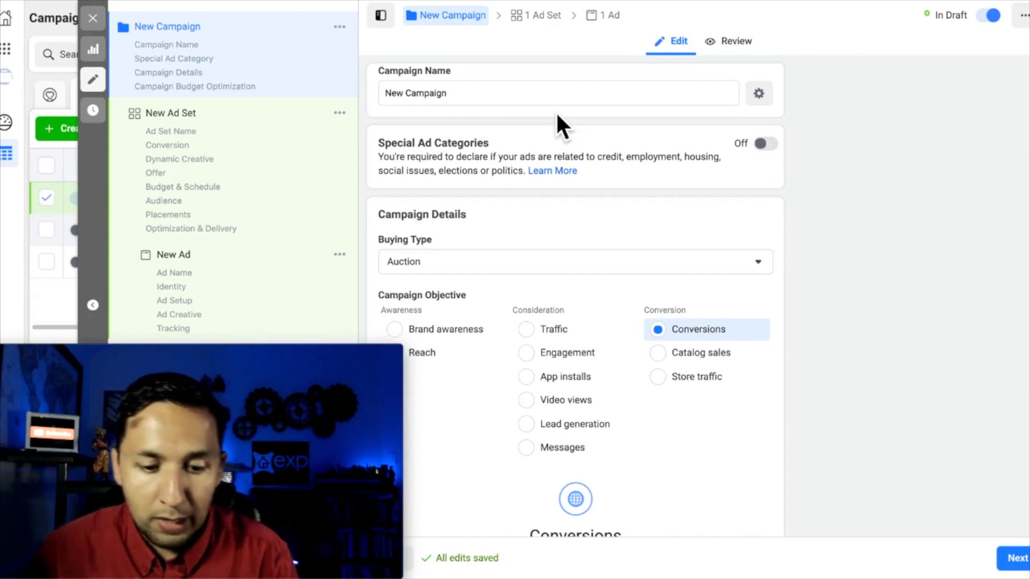
- Turn on Special Ad Categories for the campaign and declare the Housing category
click(768, 144)
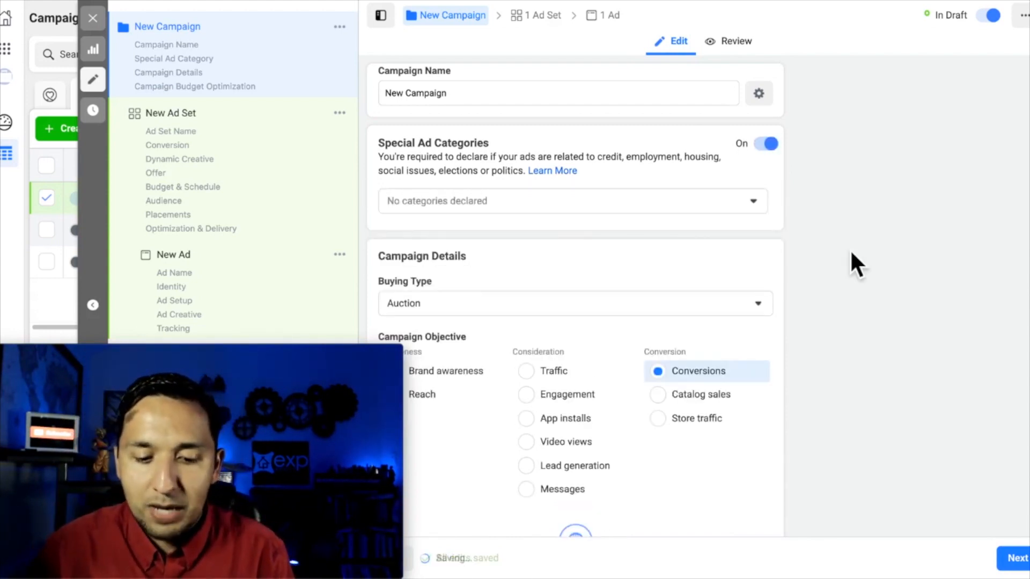
click(707, 208)
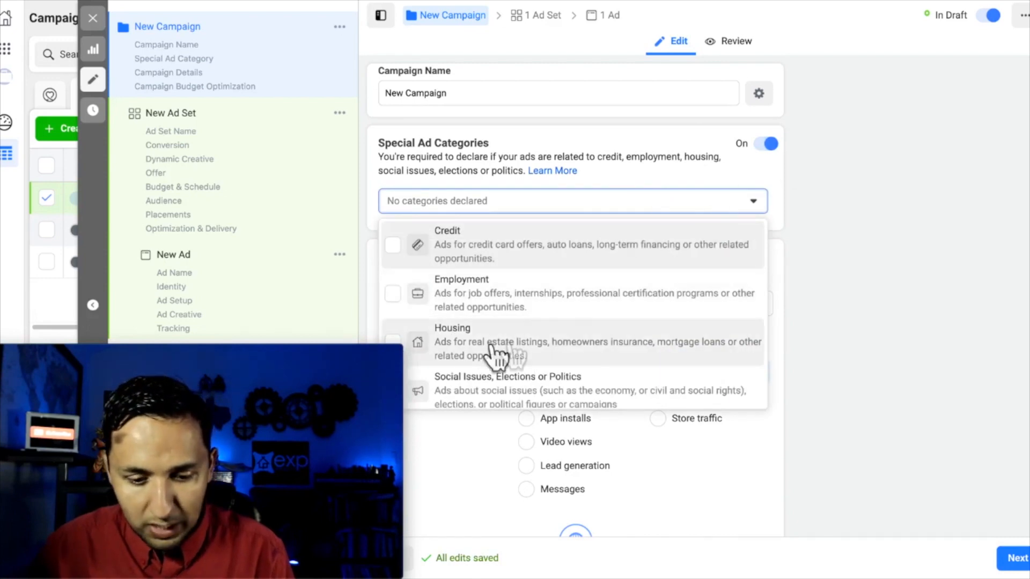
click(462, 347)
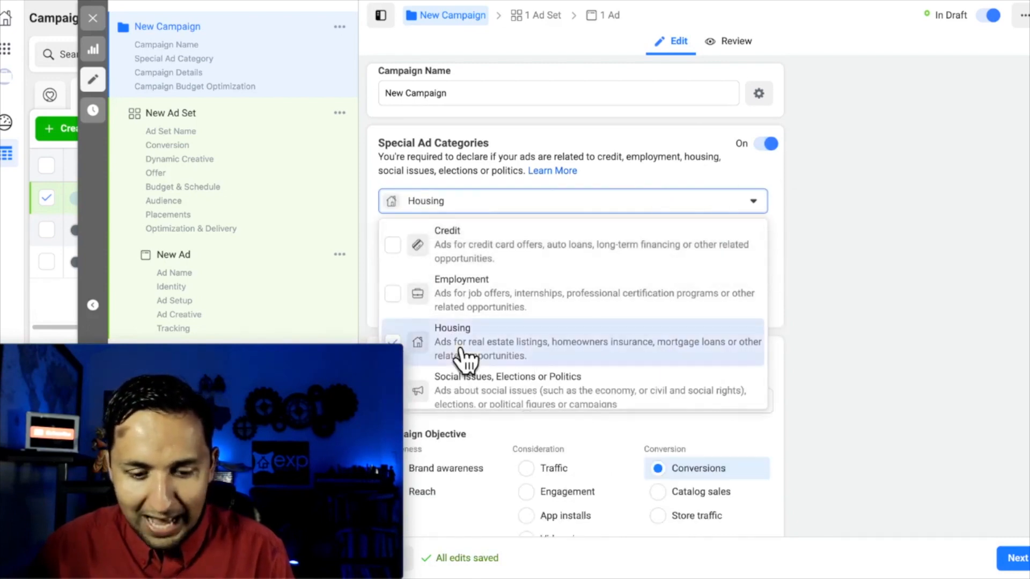
click(845, 327)
- Review the campaign details, including the buying type, the description of the Conversions objective, the spending limit and the A/B test section
scroll(846, 321, down, 1)
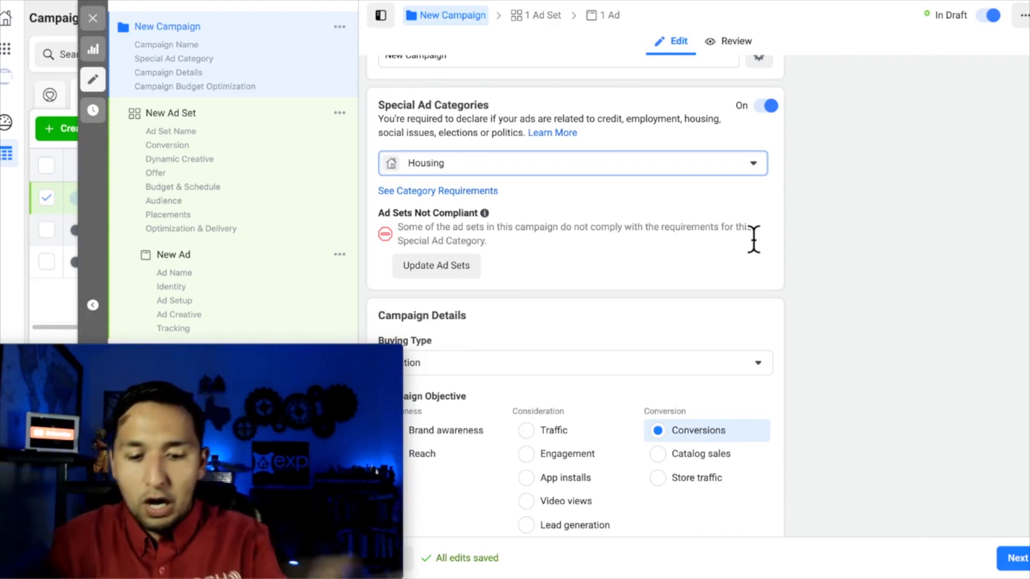
scroll(753, 236, down, 3)
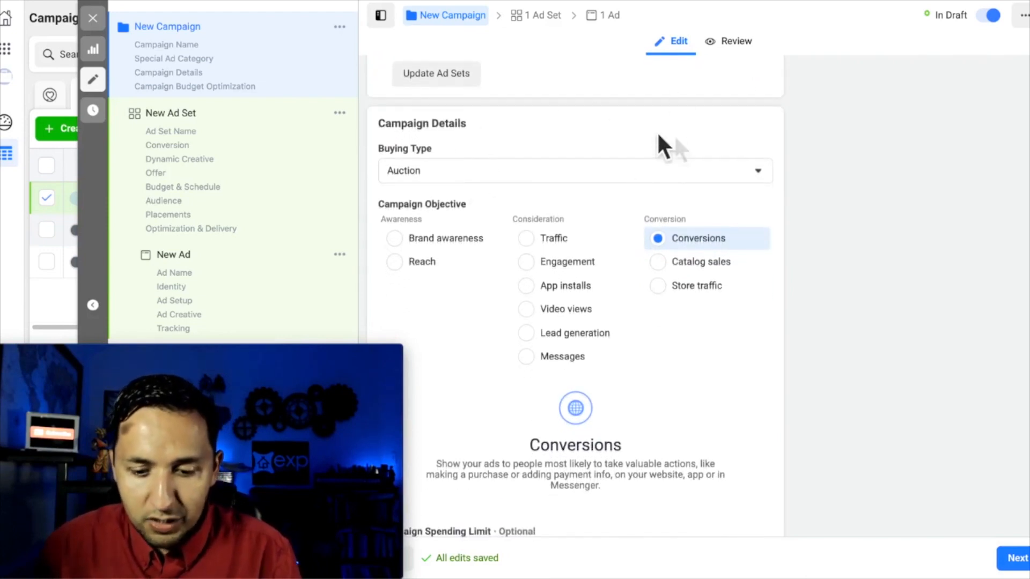
click(760, 170)
click(861, 167)
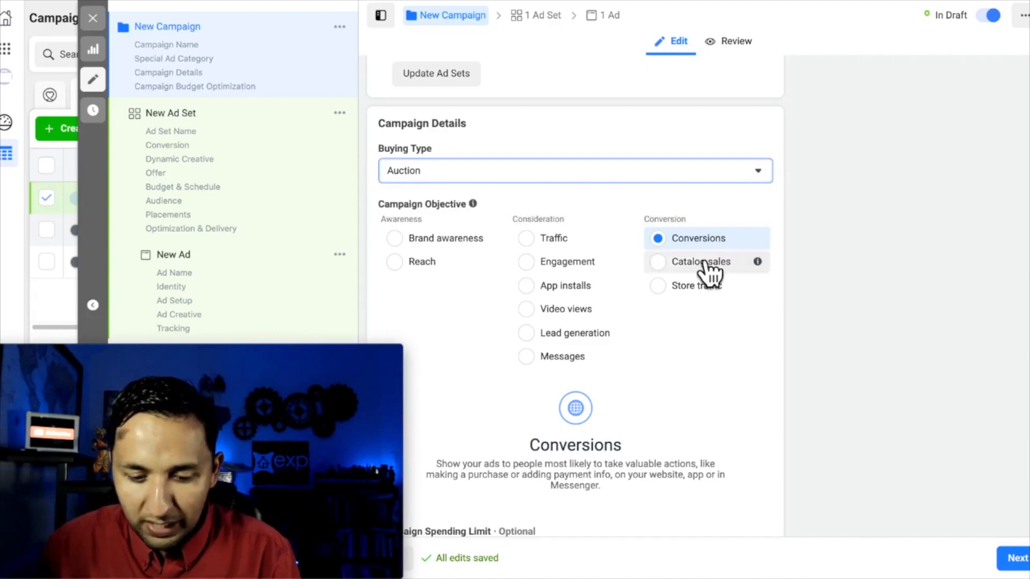
scroll(711, 265, down, 2)
mouse_move(762, 152)
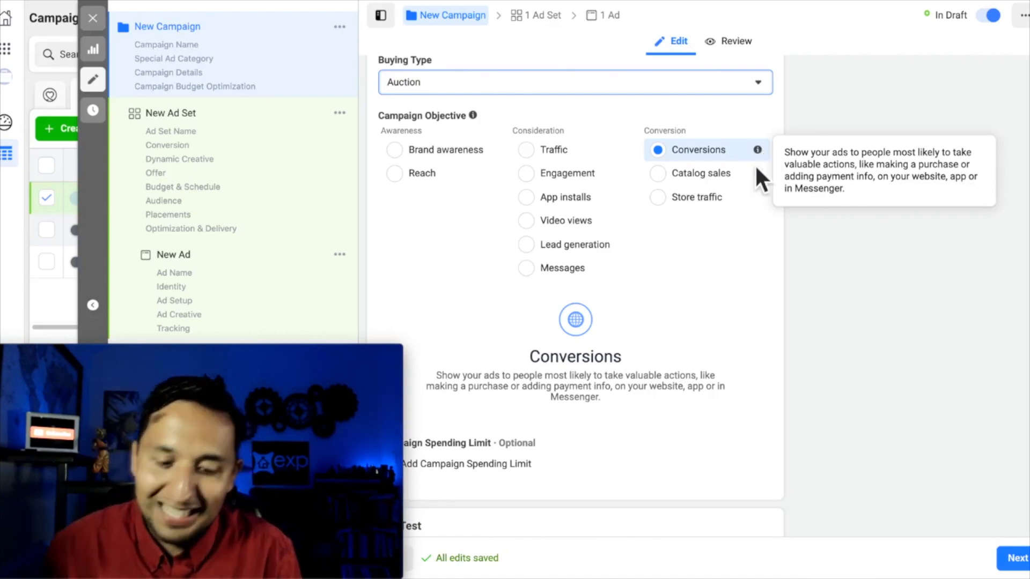
scroll(776, 354, down, 4)
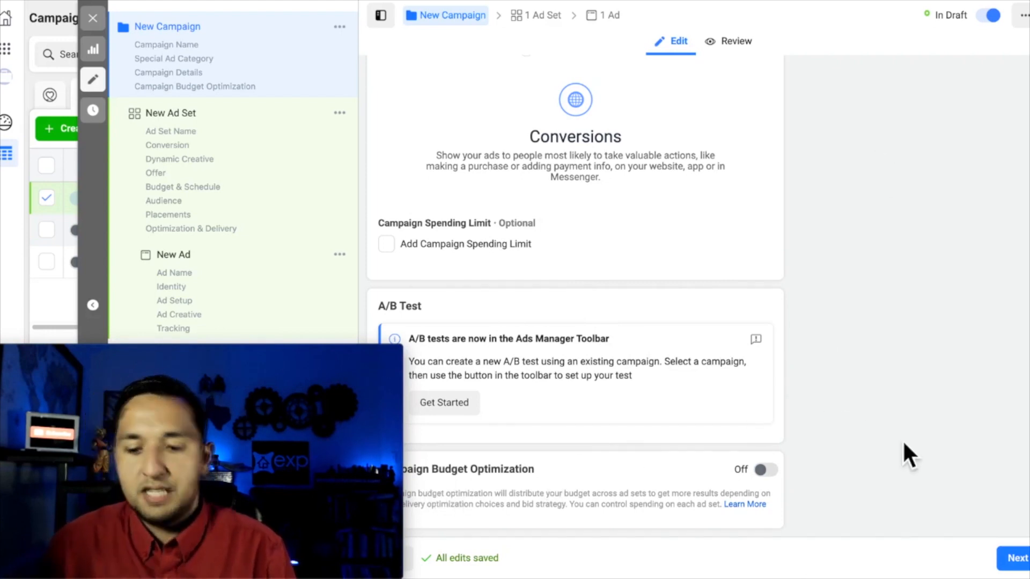
click(767, 470)
scroll(861, 443, down, 2)
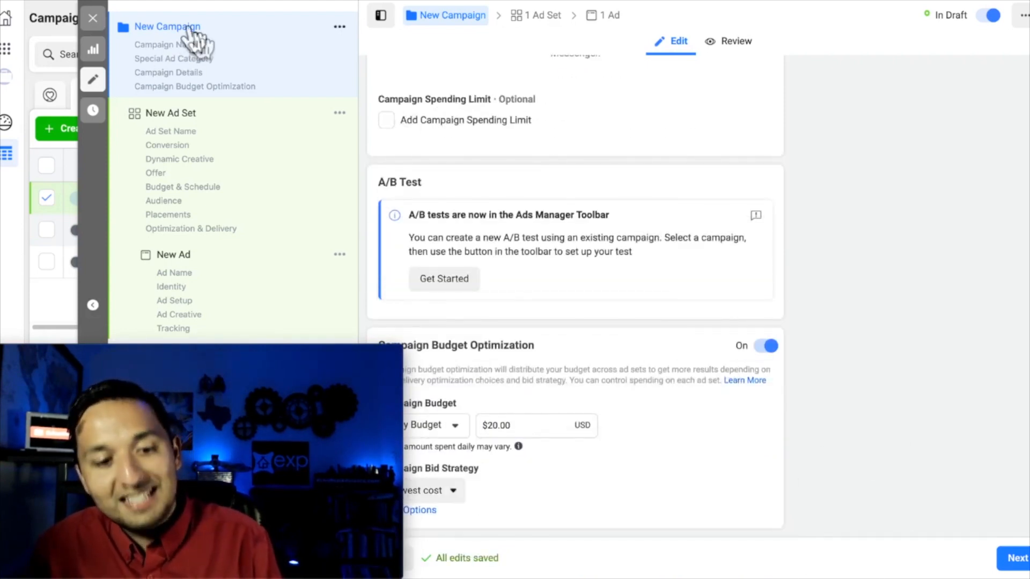
click(766, 345)
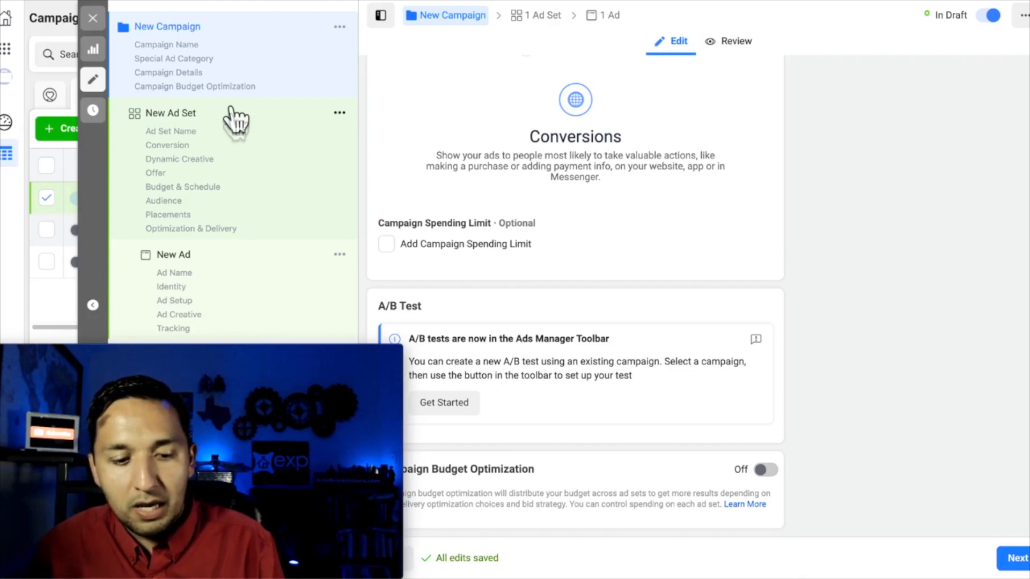
- Look over the campaign-level settings once more and proceed to the ad set settings
scroll(828, 177, up, 1)
scroll(829, 176, up, 10)
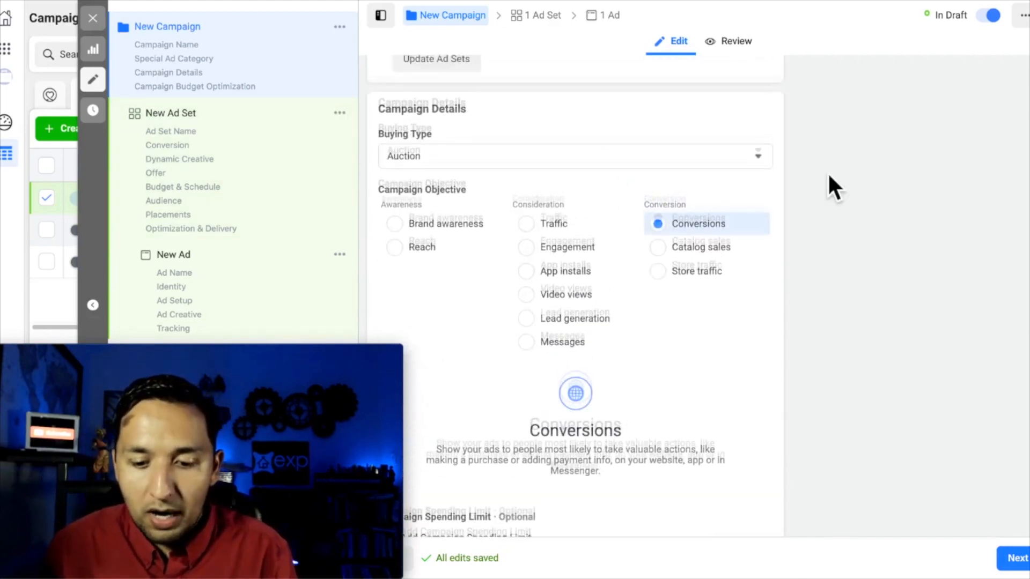
scroll(829, 176, down, 10)
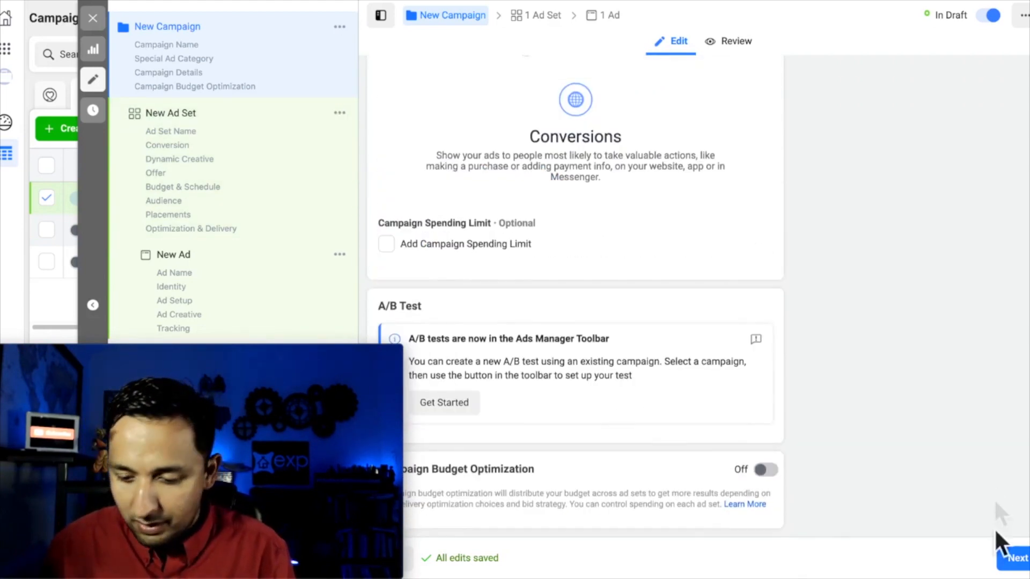
click(1015, 560)
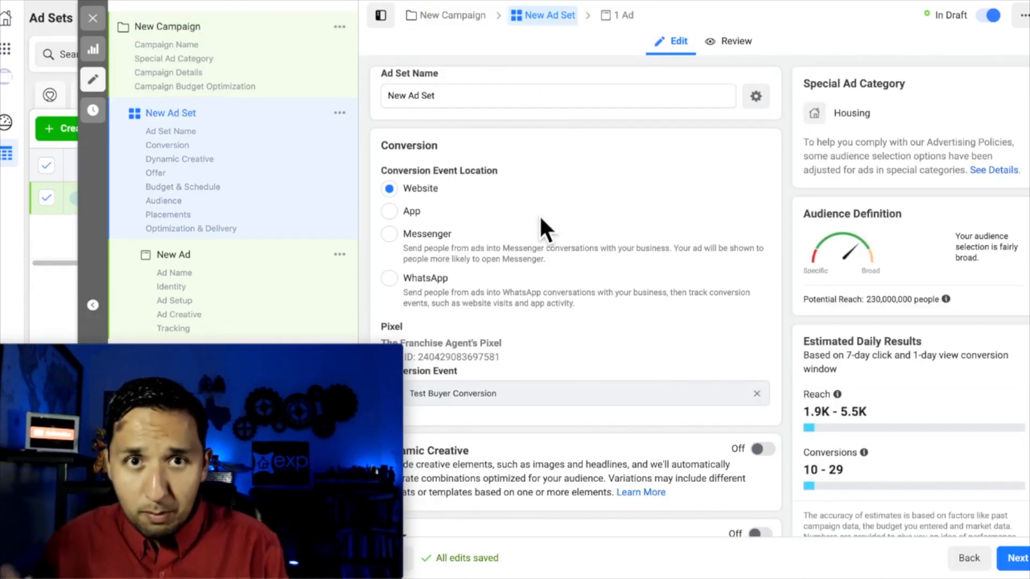
- Review the ad set's pixel and conversion event, dynamic creative, offer, daily budget, start date and optional end date
scroll(540, 220, down, 3)
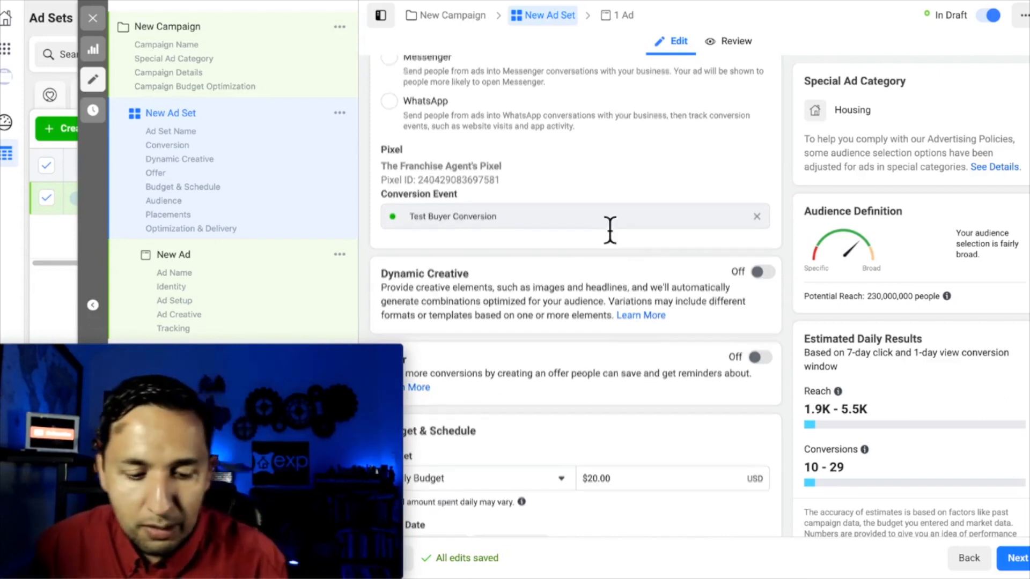
scroll(610, 230, down, 1)
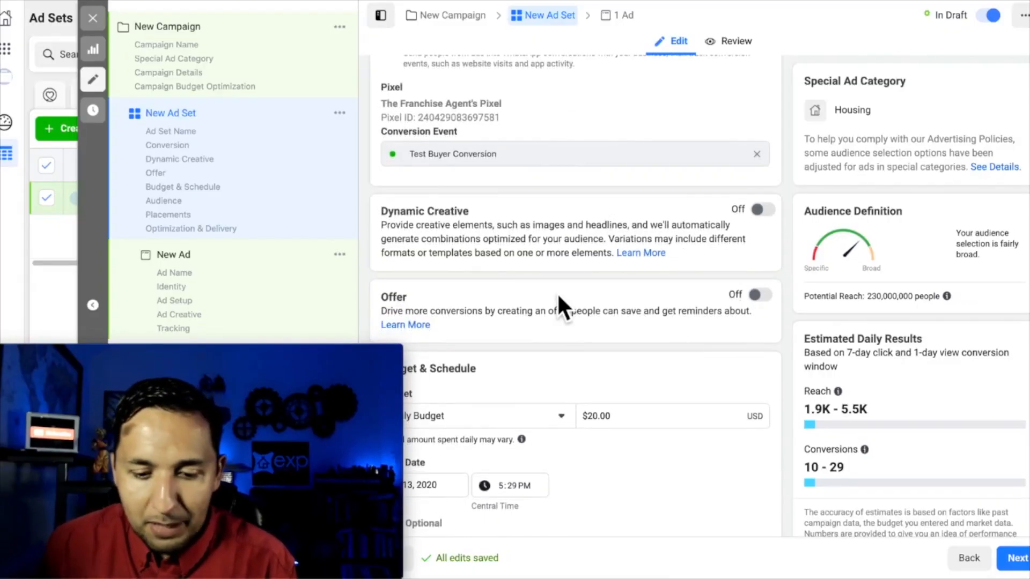
scroll(556, 292, down, 2)
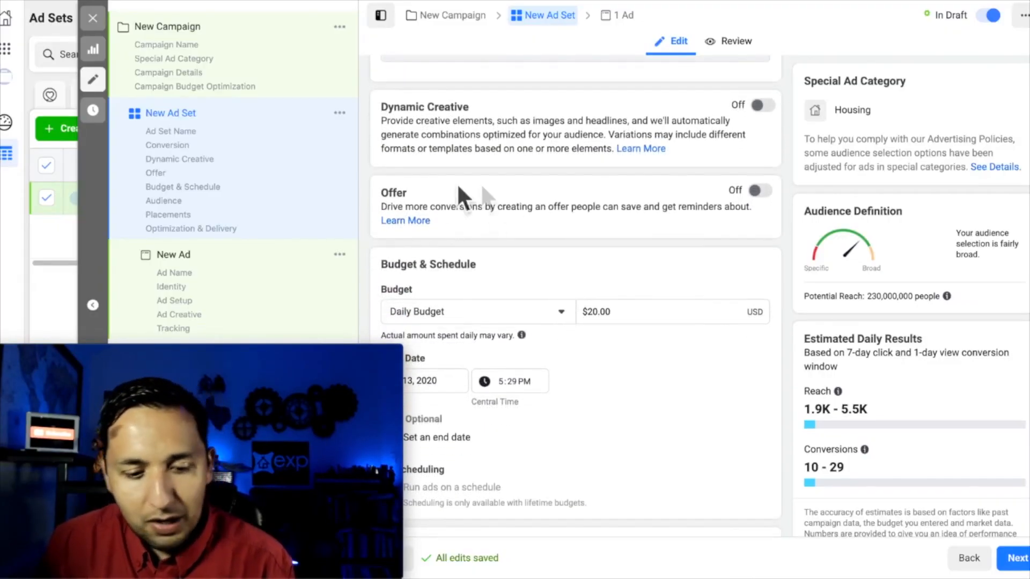
scroll(585, 258, down, 1)
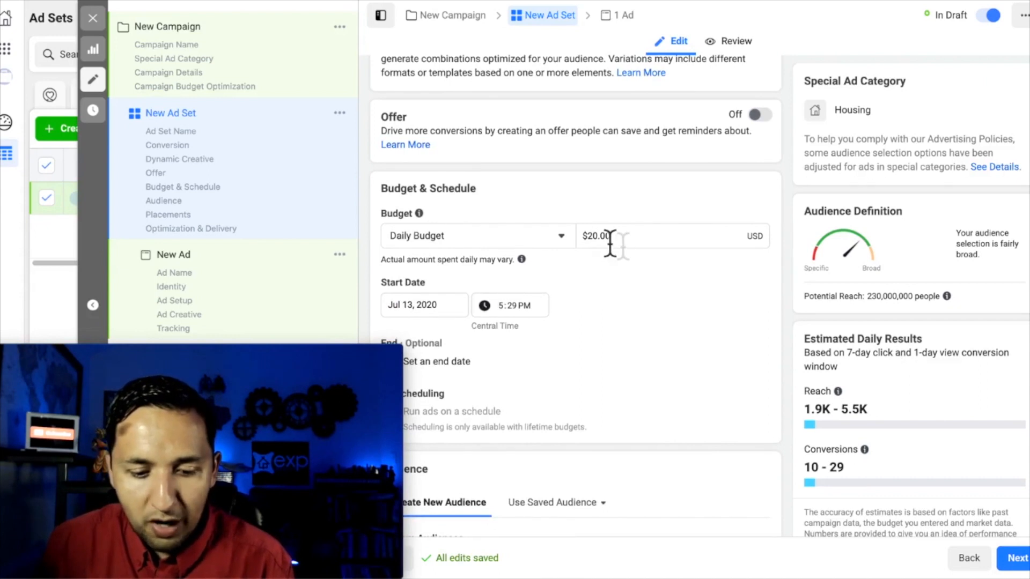
scroll(599, 236, down, 1)
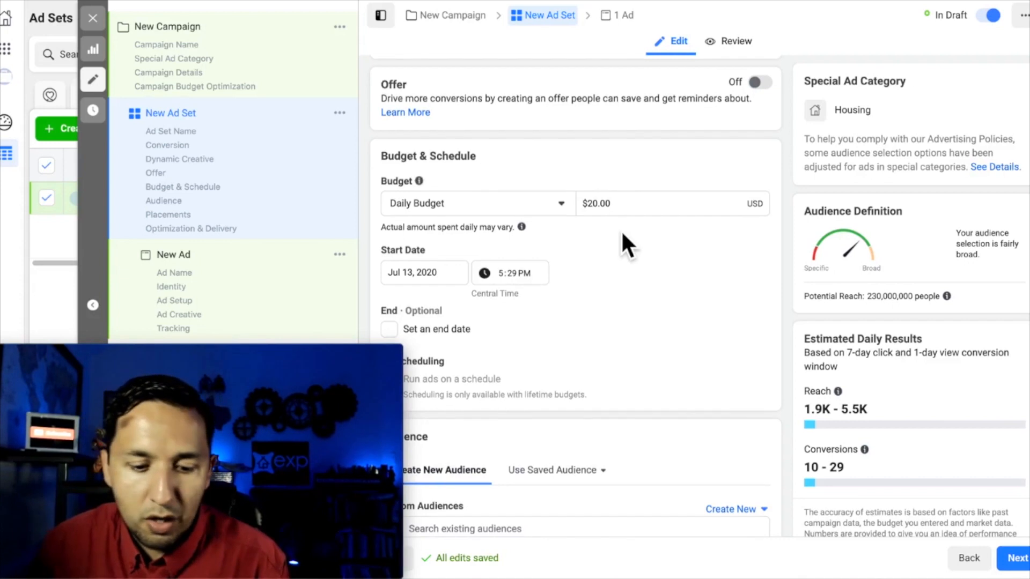
scroll(620, 230, down, 2)
scroll(638, 225, down, 1)
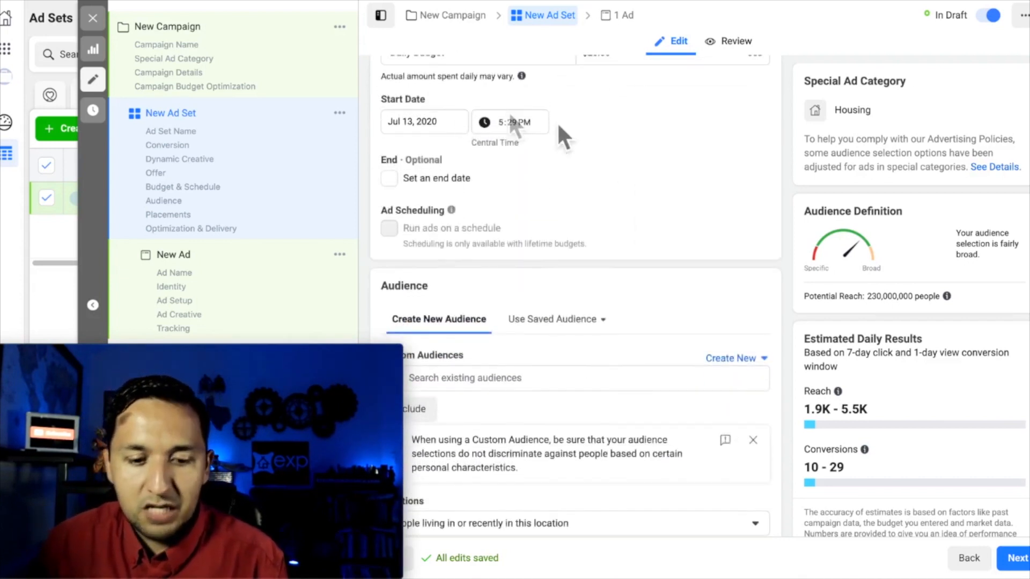
scroll(567, 236, up, 1)
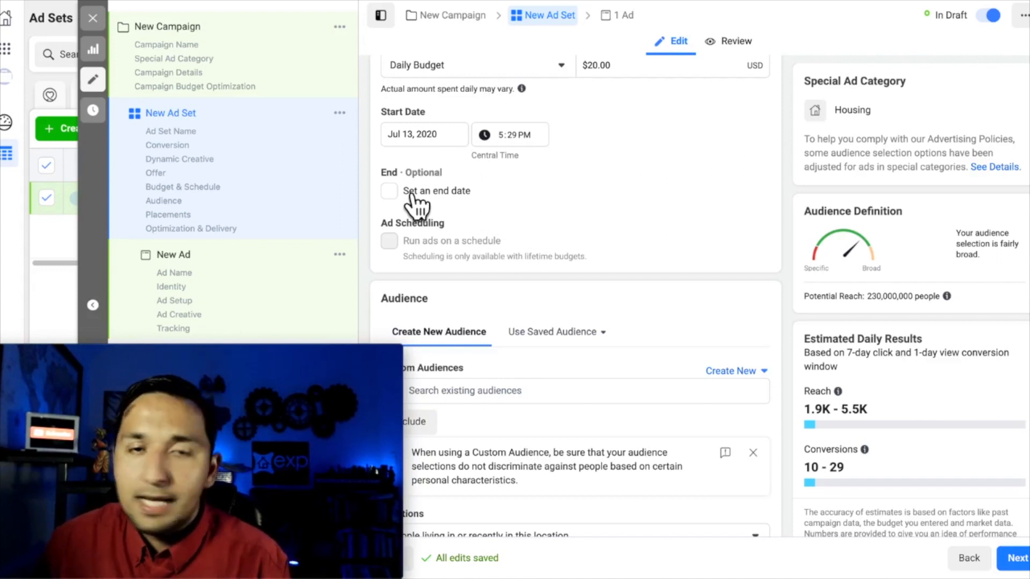
scroll(416, 195, down, 1)
- Examine the ad set's Audience section, browsing the existing custom audiences and the special ad audiences
scroll(544, 220, down, 2)
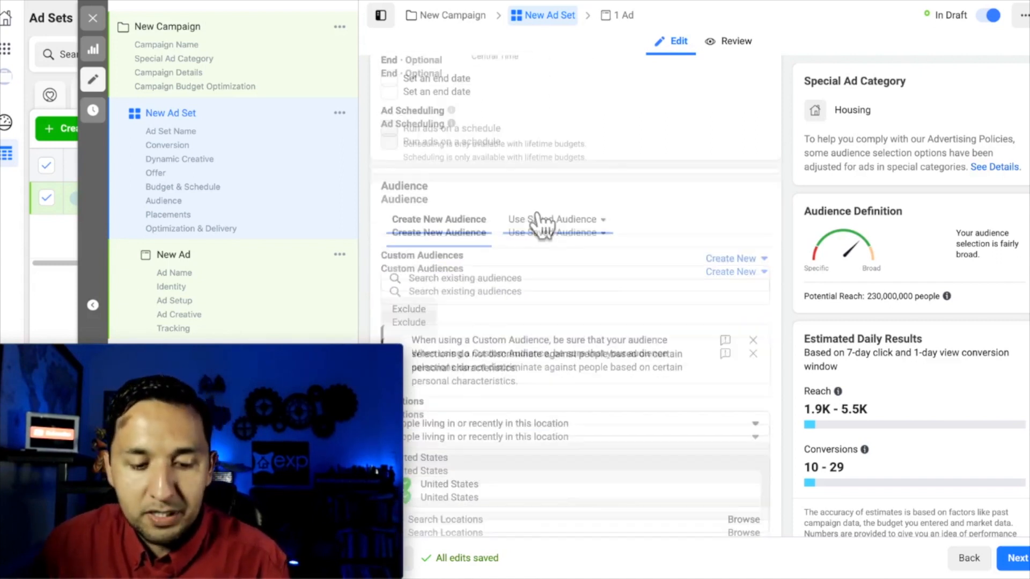
scroll(542, 214, down, 2)
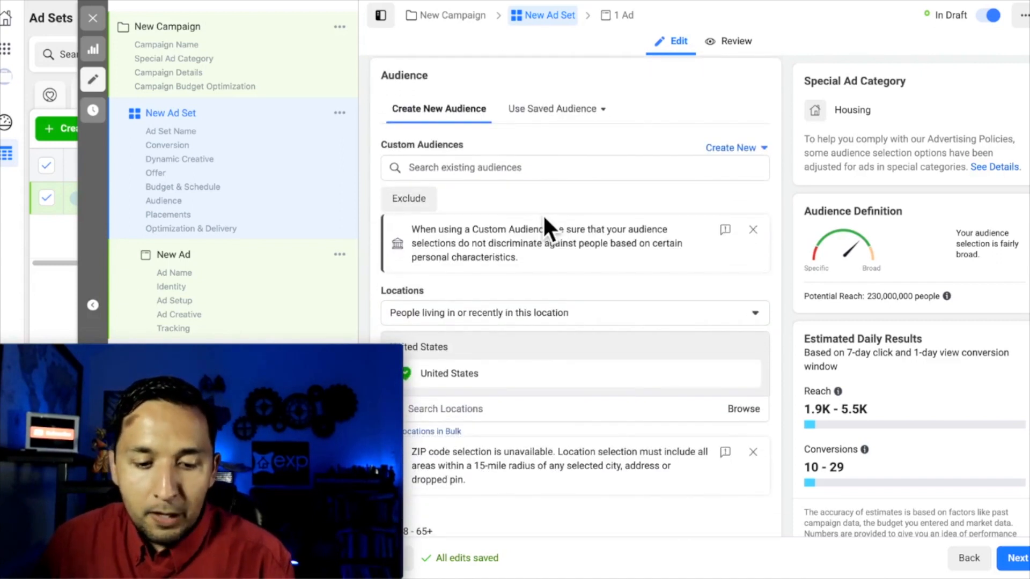
scroll(508, 172, down, 1)
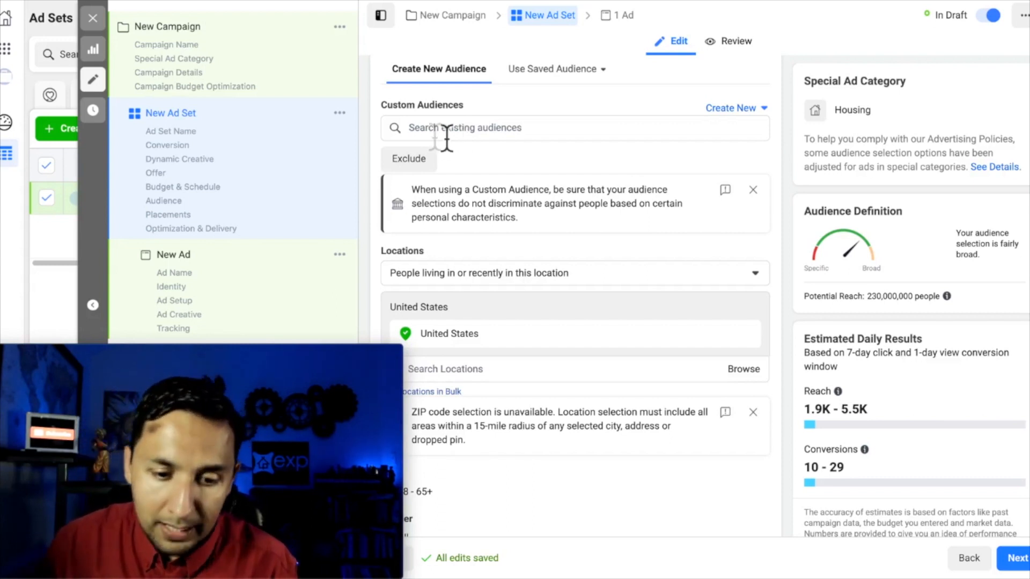
click(477, 134)
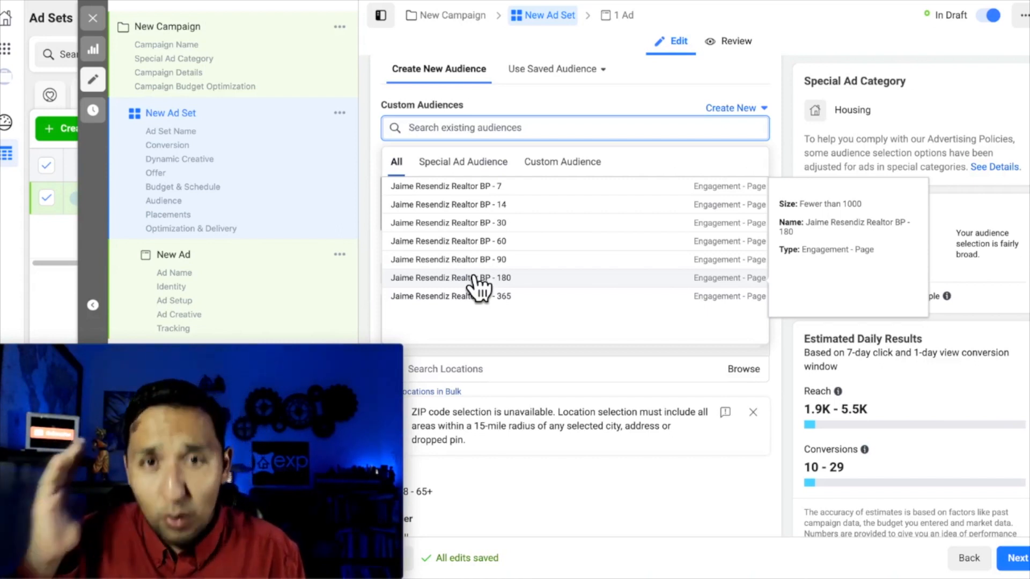
click(445, 171)
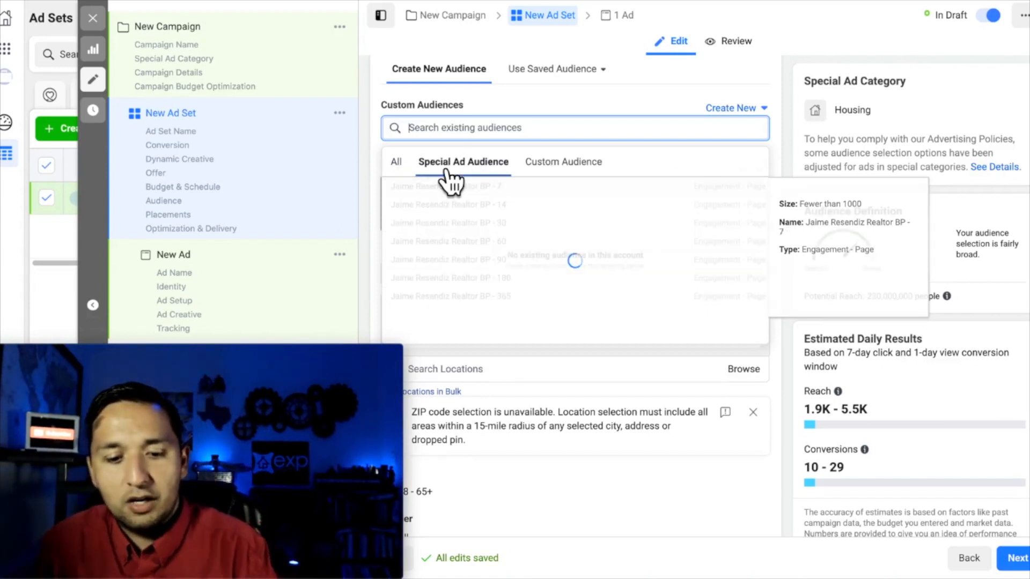
click(397, 163)
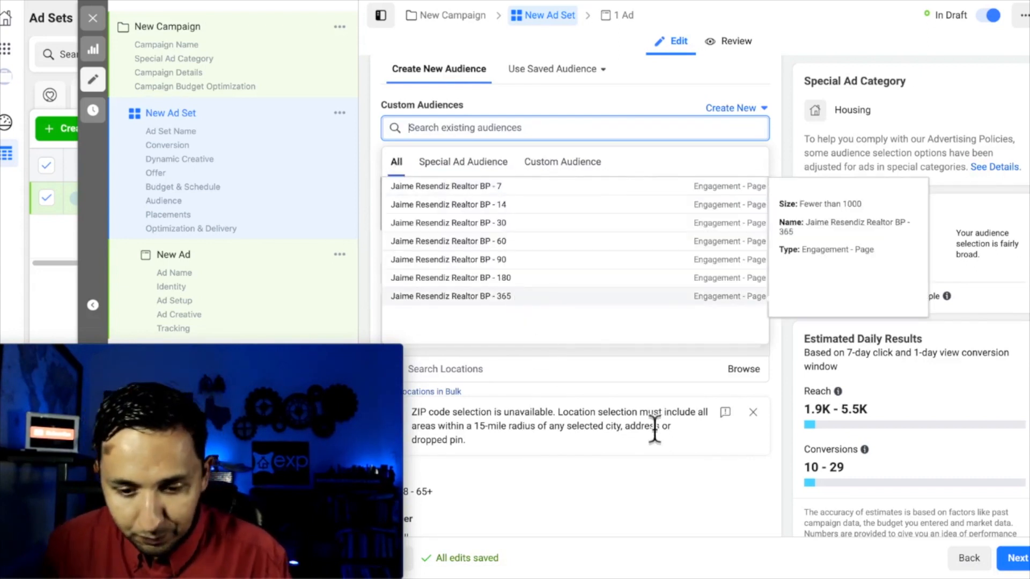
click(618, 427)
- Set the audience's location targeting to people living in this location
scroll(586, 325, down, 2)
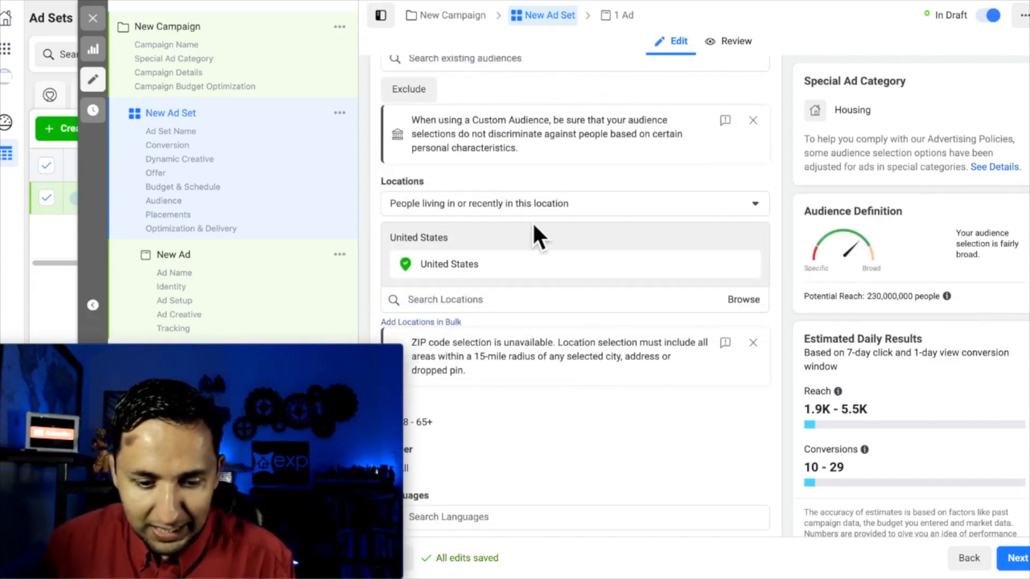
click(498, 157)
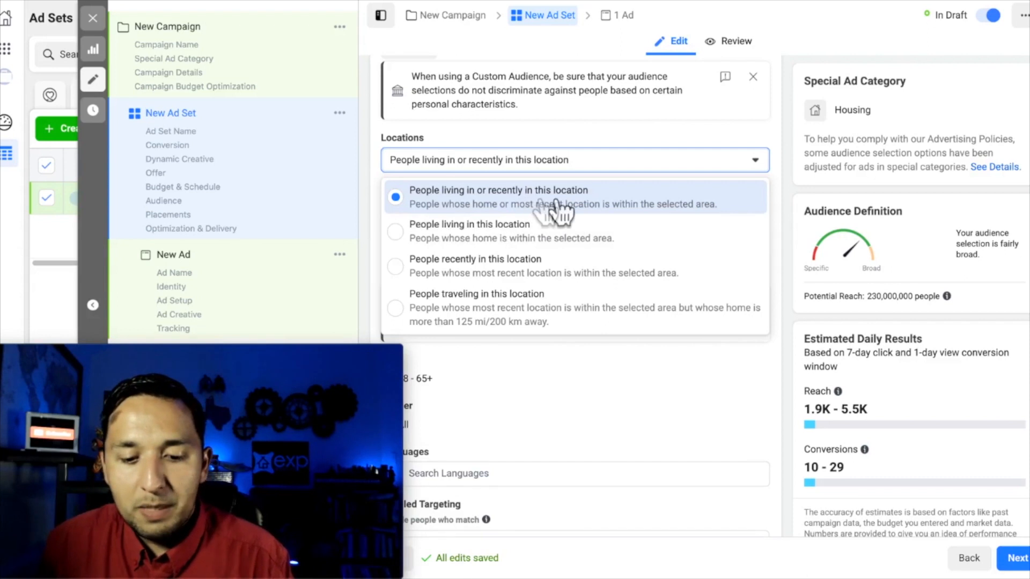
click(478, 228)
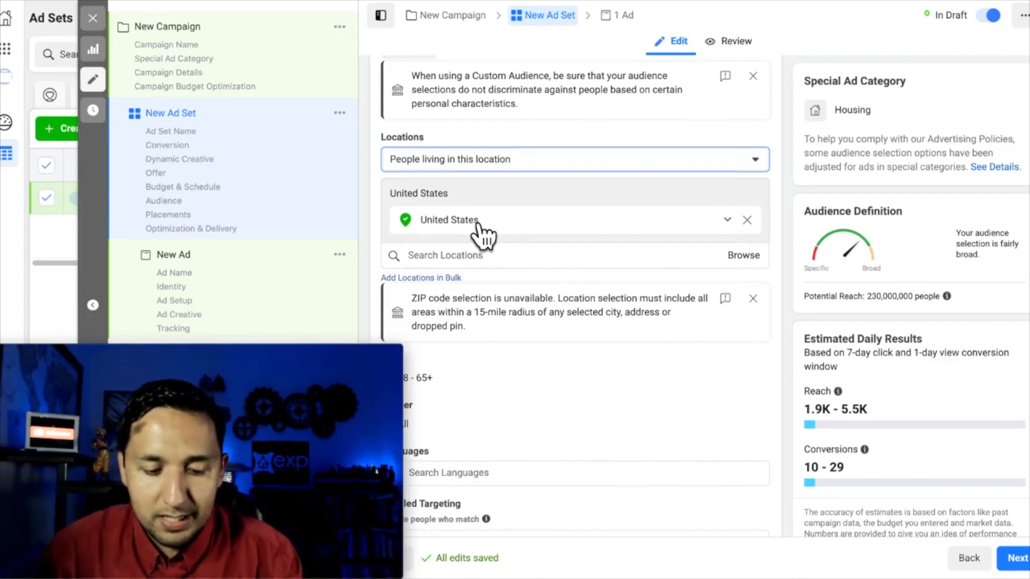
- Replace the United States audience location with the city of Dallas, Texas
scroll(481, 231, down, 2)
click(467, 183)
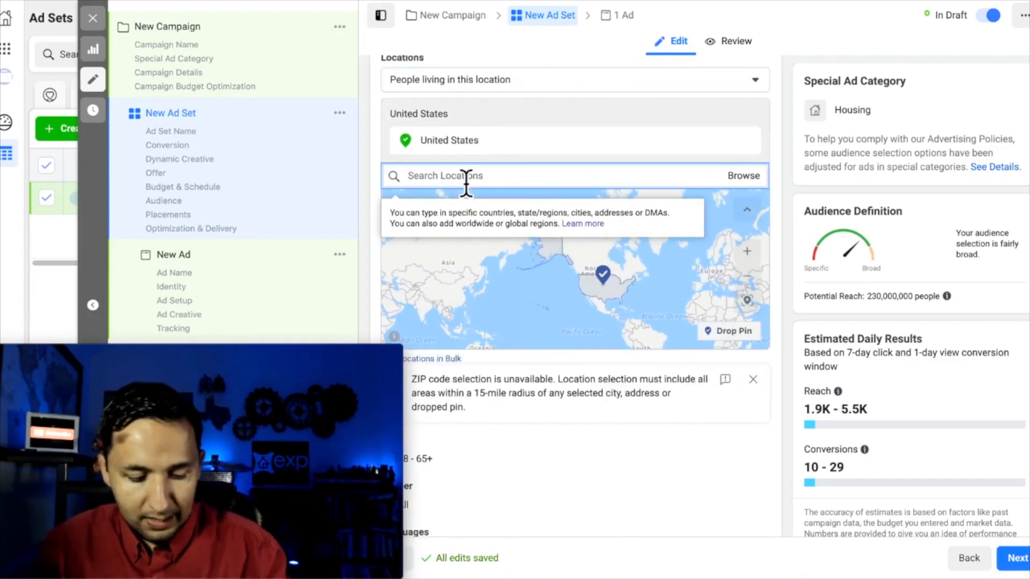
text(DALLAS)
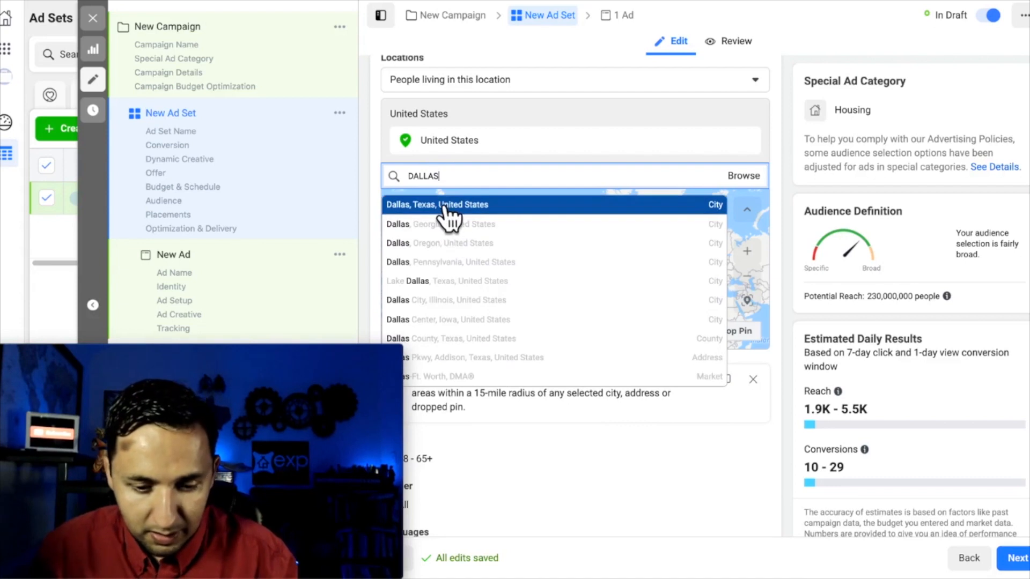
click(445, 207)
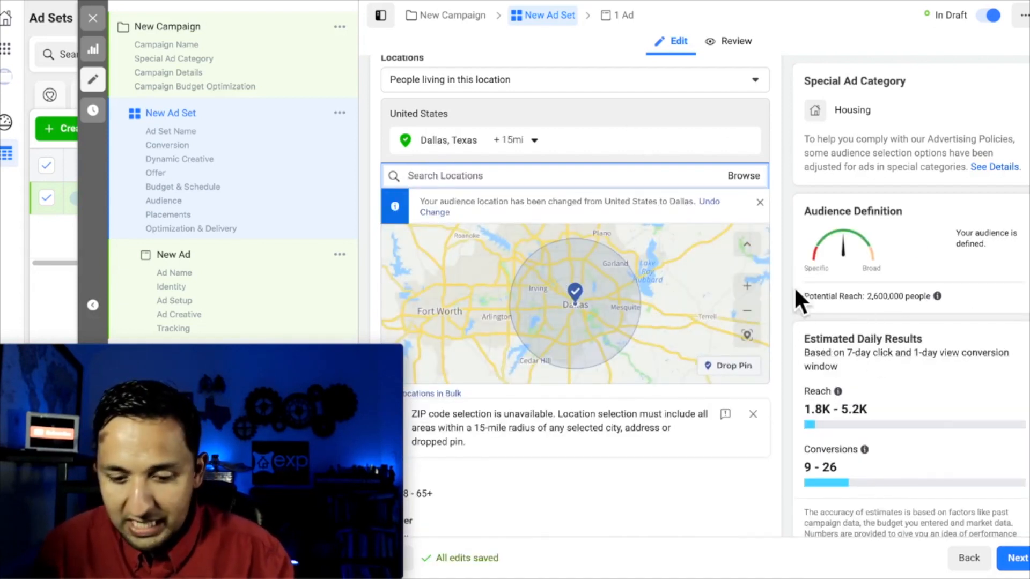
scroll(795, 381, up, 2)
- Add the interest Zillow to the audience's detailed targeting
scroll(795, 381, down, 8)
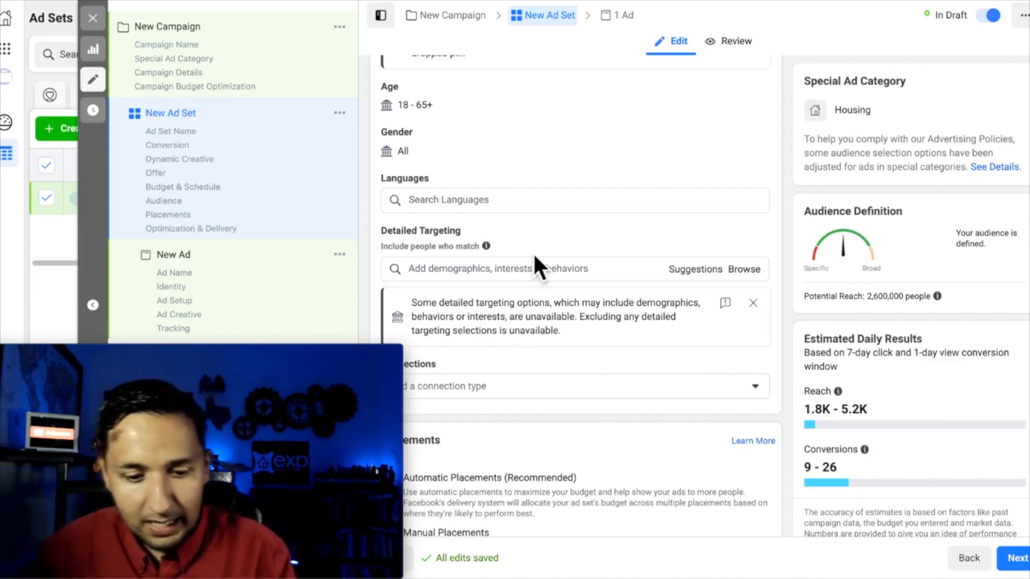
click(510, 275)
text(z)
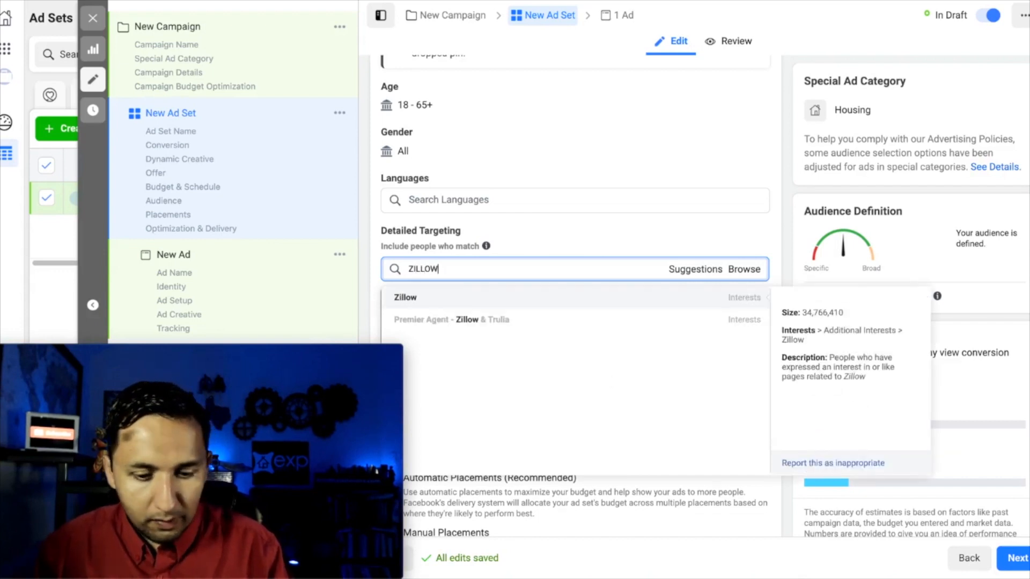
click(444, 304)
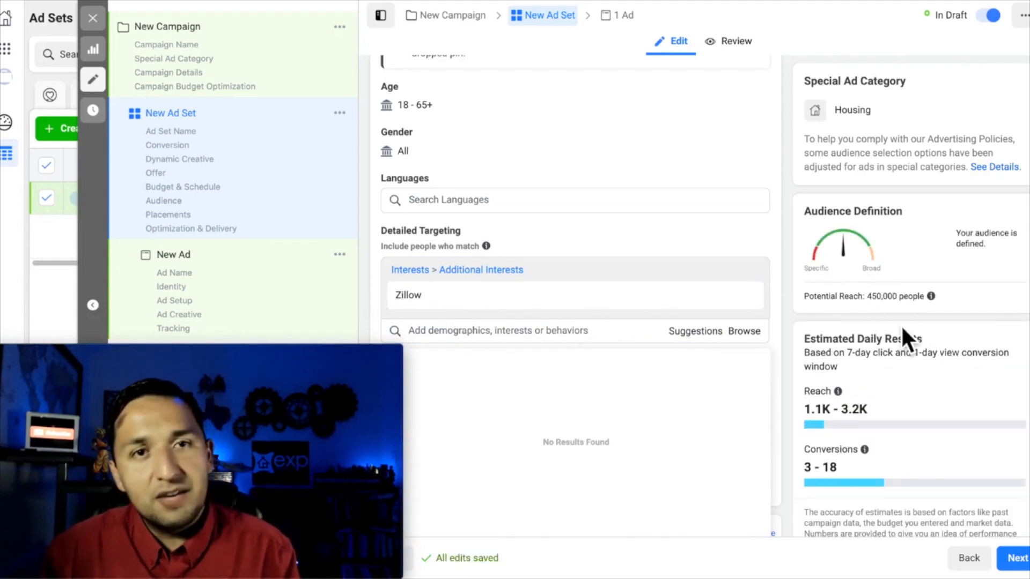
scroll(689, 252, down, 3)
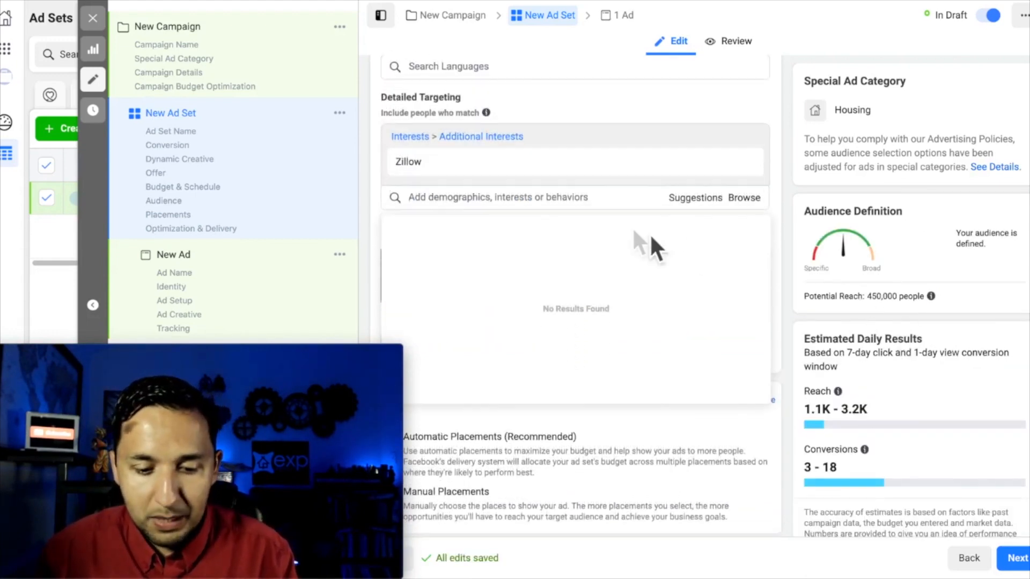
click(656, 112)
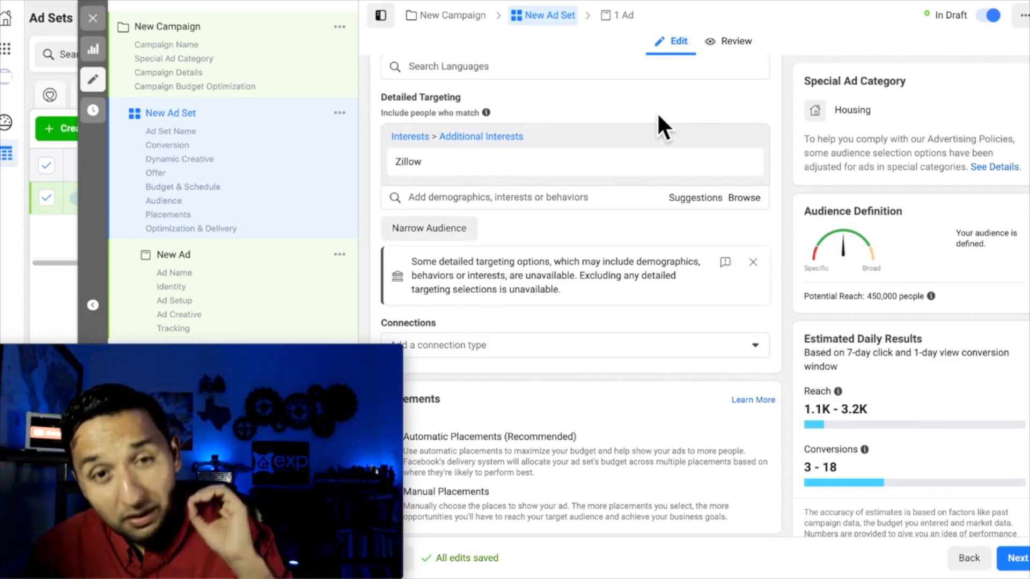
- Narrow the detailed targeting so that people must also match the interest Trulia
click(440, 228)
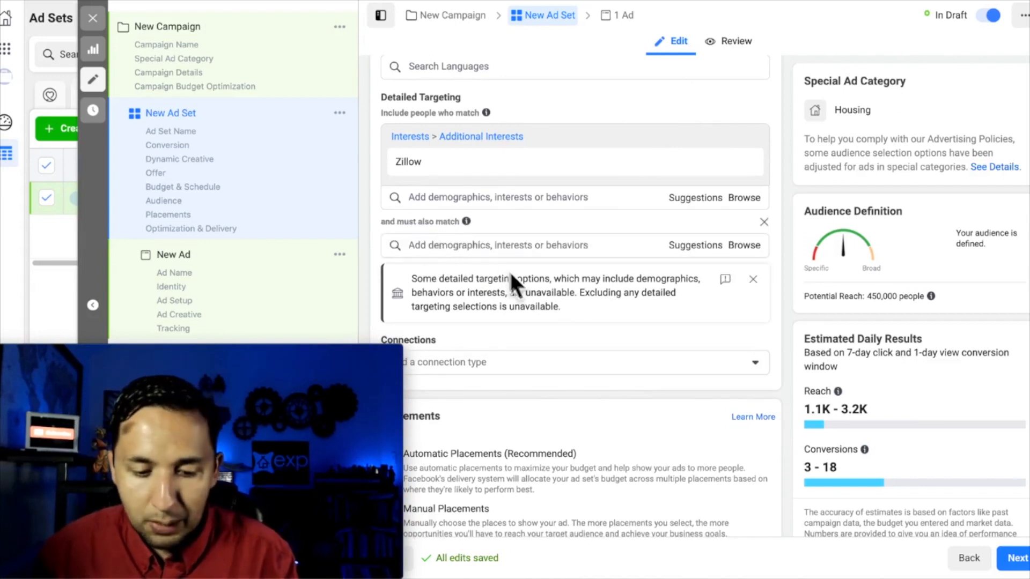
click(480, 251)
text(trulia)
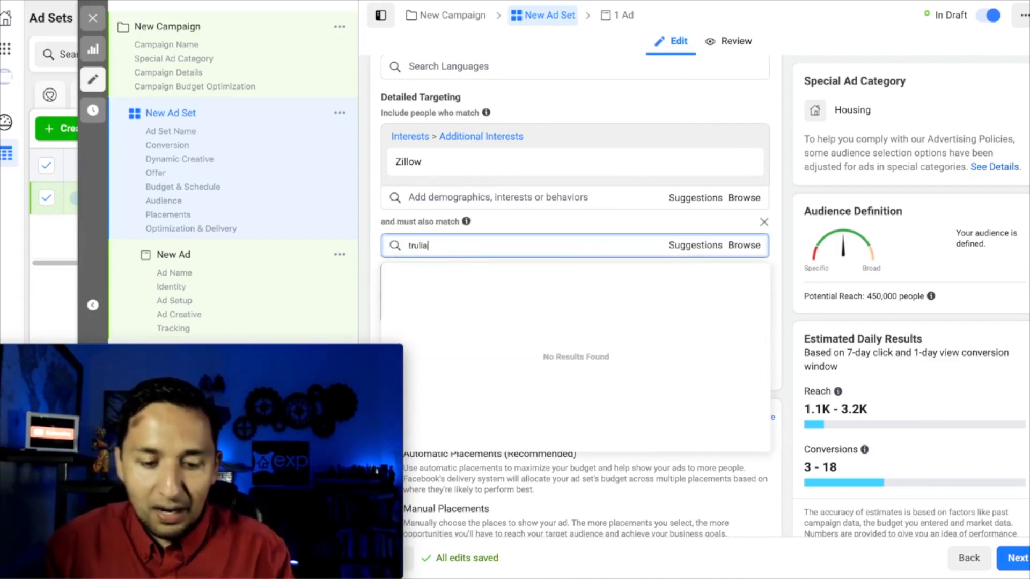
click(442, 272)
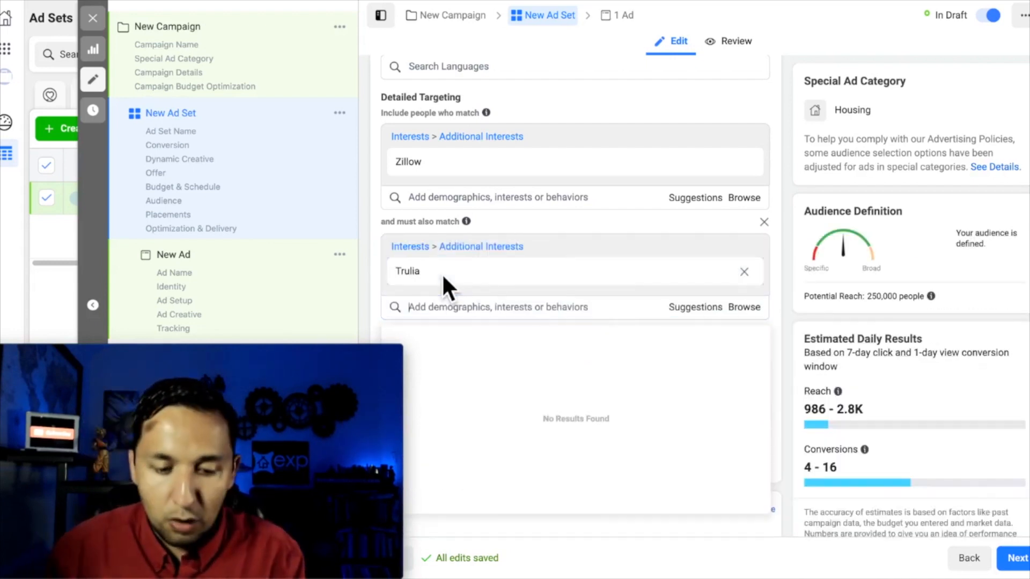
click(652, 115)
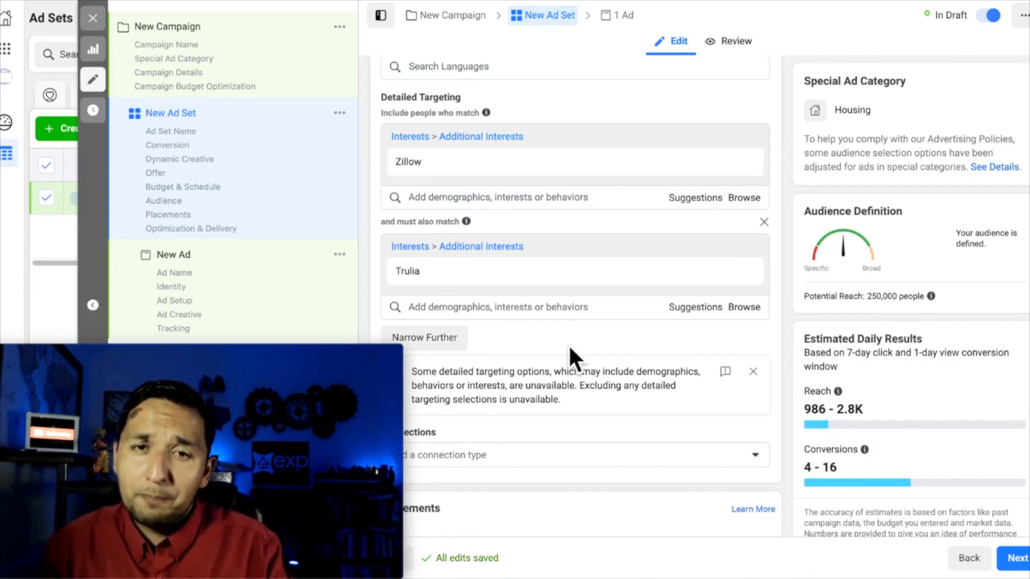
- Switch the ad set to manual placements and remove the Instagram, Messenger and Audience Network platforms, keeping only Facebook
scroll(568, 343, down, 4)
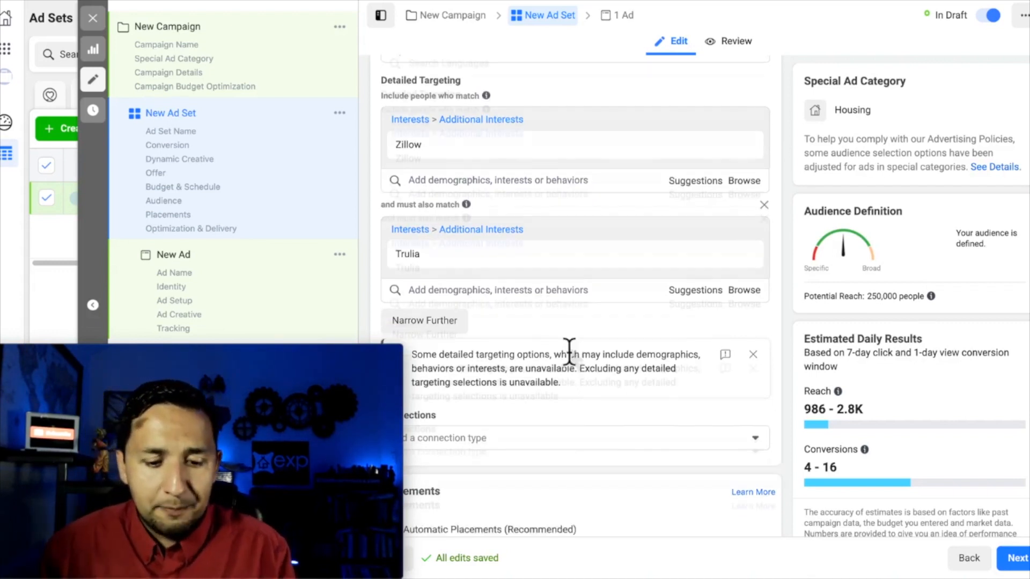
scroll(568, 351, down, 1)
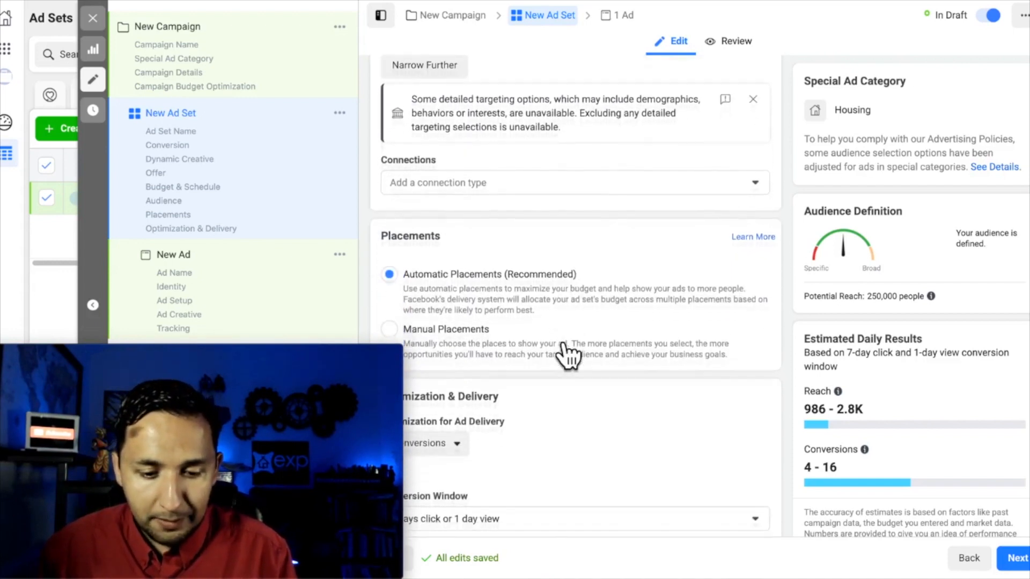
scroll(570, 359, up, 2)
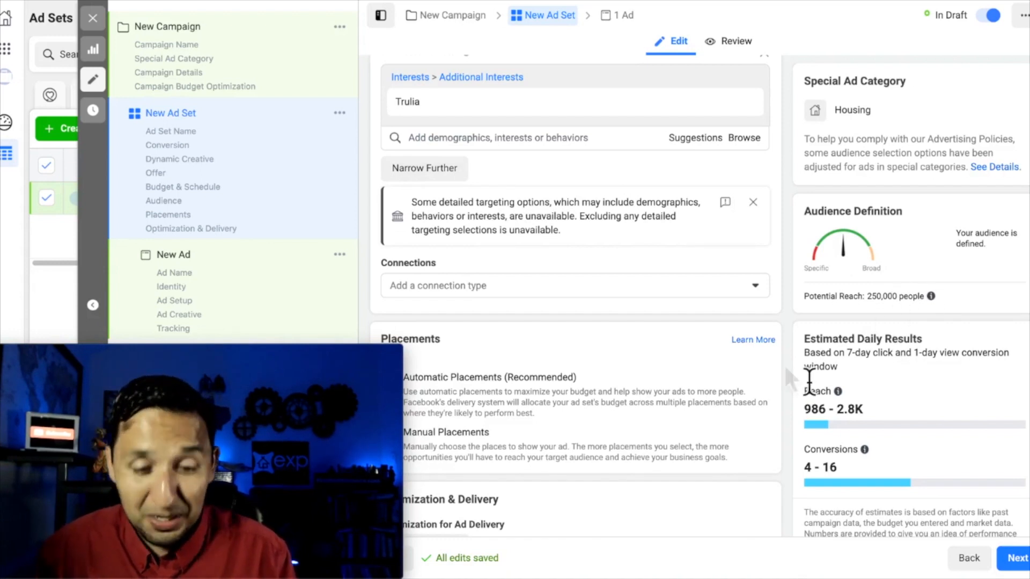
scroll(581, 340, down, 3)
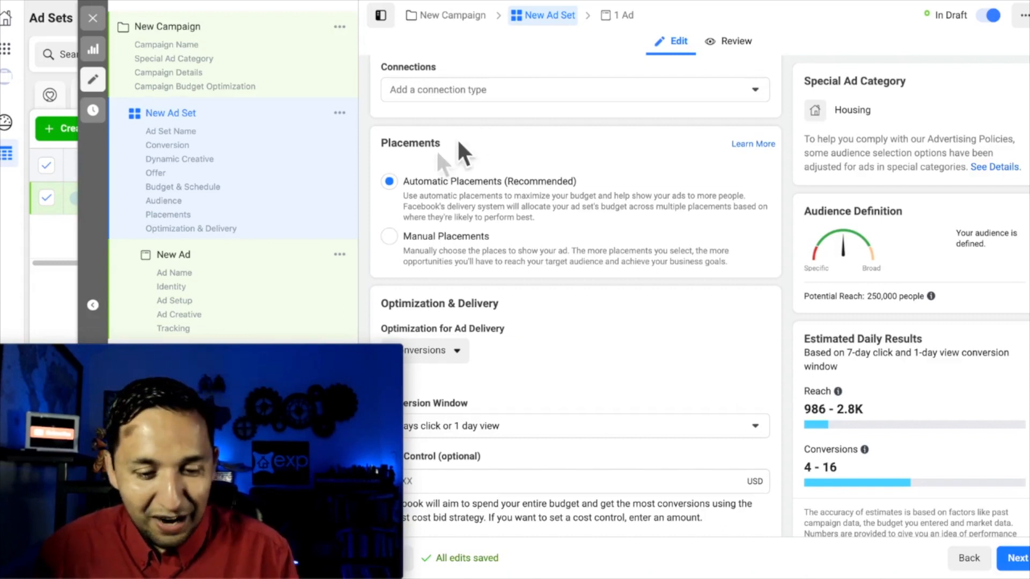
scroll(467, 204, down, 1)
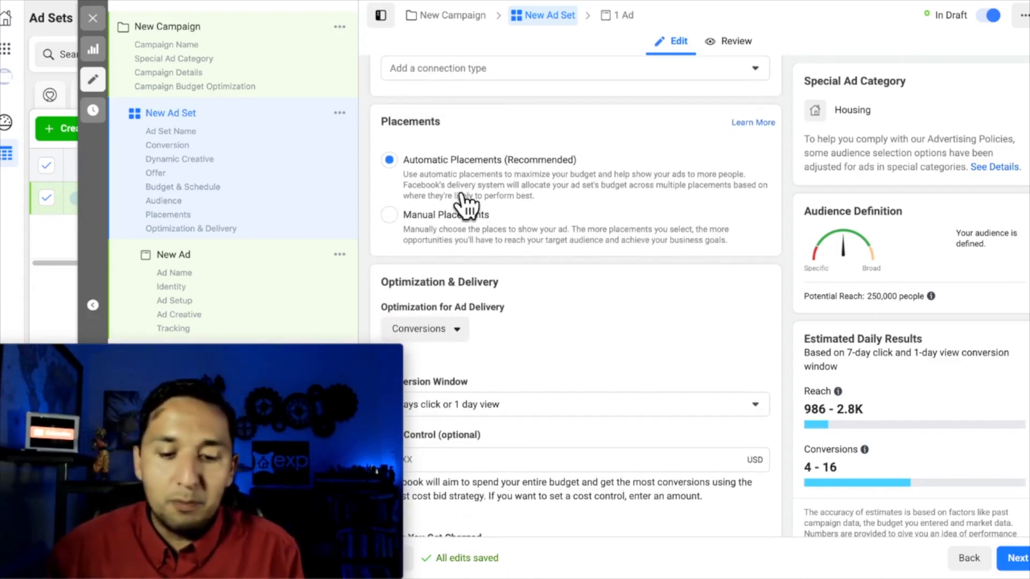
scroll(466, 204, down, 1)
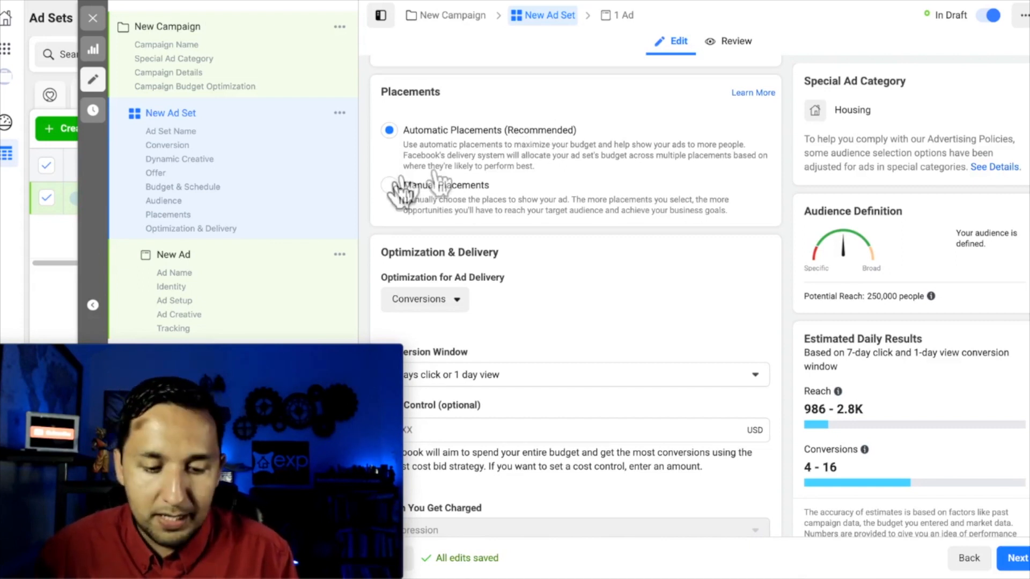
click(482, 188)
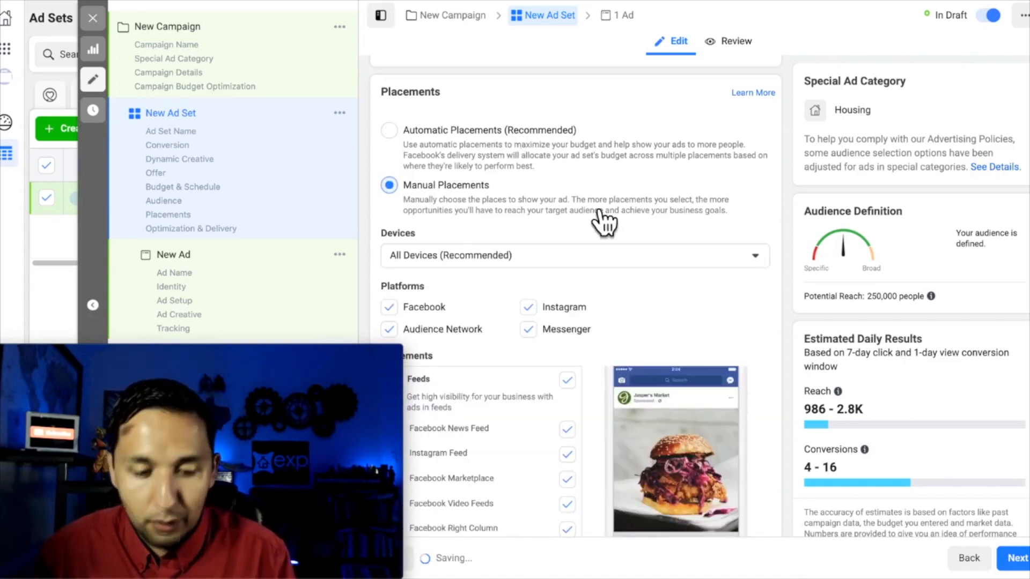
scroll(604, 218, down, 2)
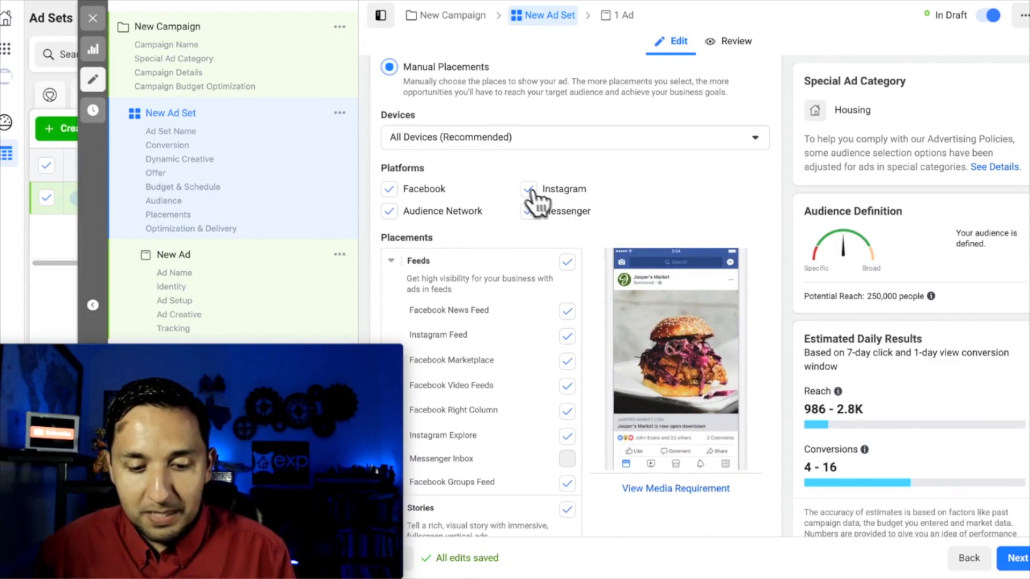
click(529, 190)
click(529, 211)
click(424, 211)
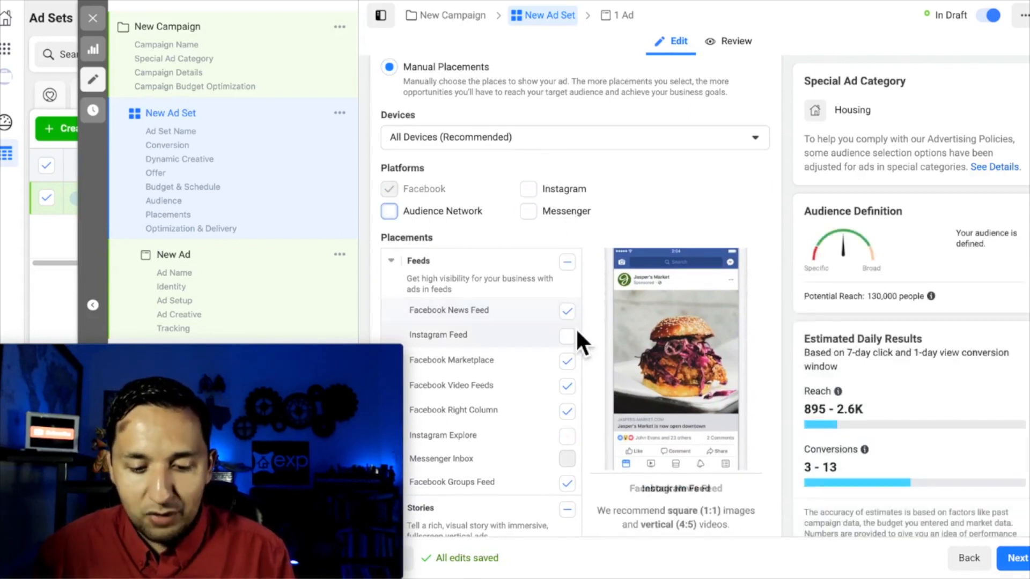
- Exclude Facebook Marketplace, Facebook Video Feeds, Facebook Right Column and Facebook Groups Feed from the Feeds placements
click(567, 363)
click(568, 387)
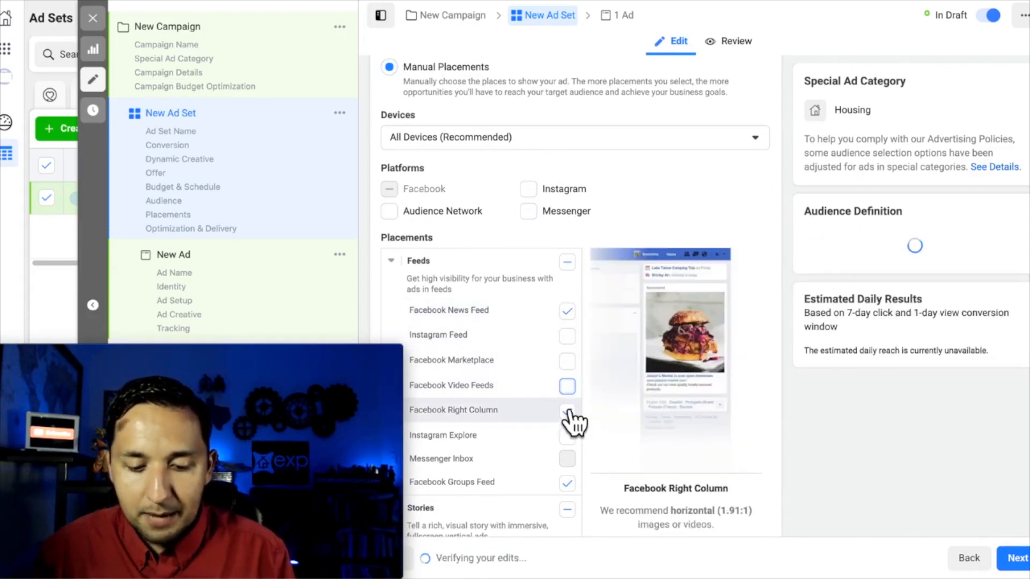
click(568, 411)
scroll(571, 392, down, 2)
click(567, 346)
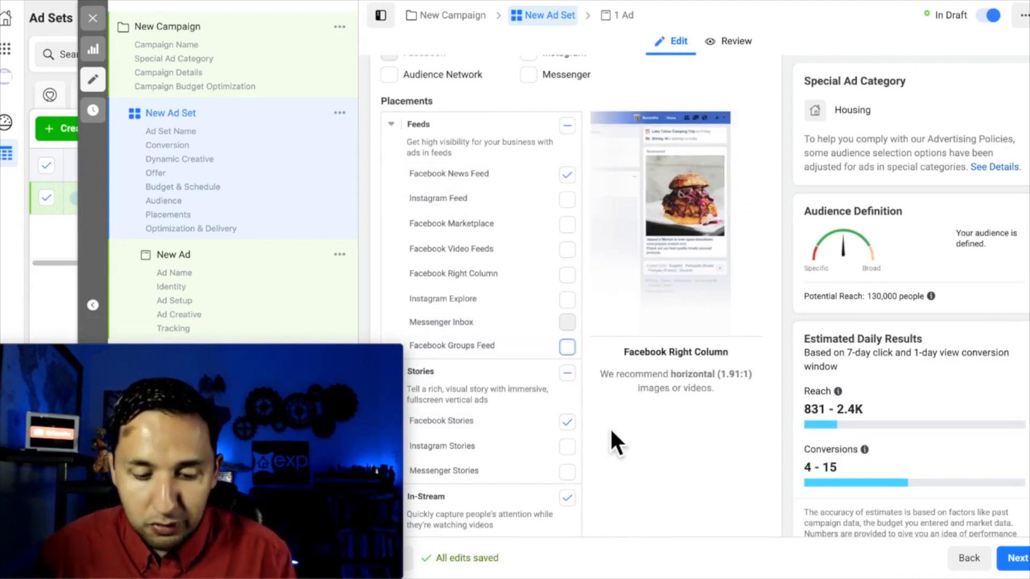
- Exclude the Facebook Stories, In-Stream, Search and In-Article placements, leaving Facebook News Feed as the only placement
click(567, 424)
scroll(574, 427, down, 3)
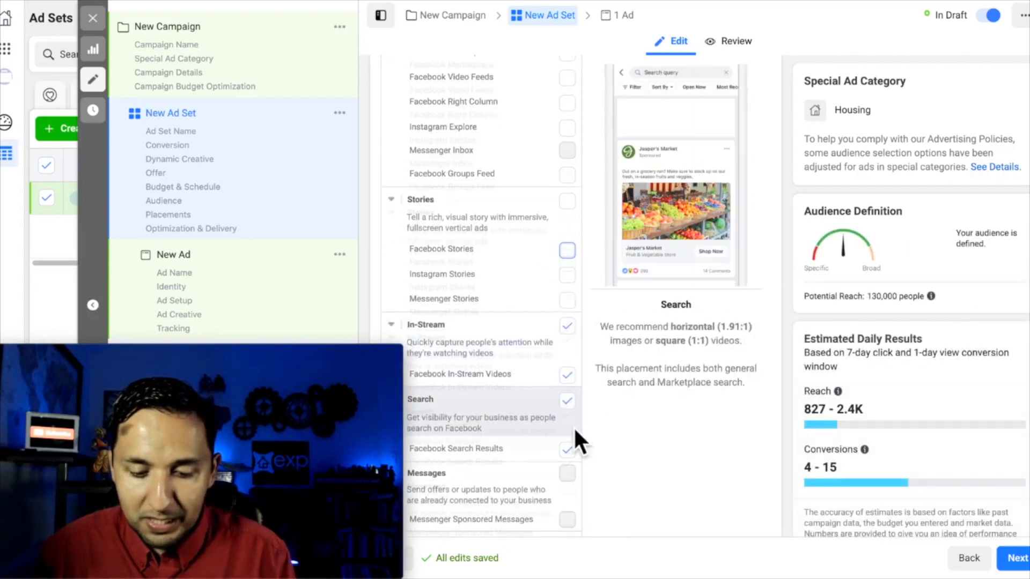
click(568, 326)
scroll(570, 340, down, 3)
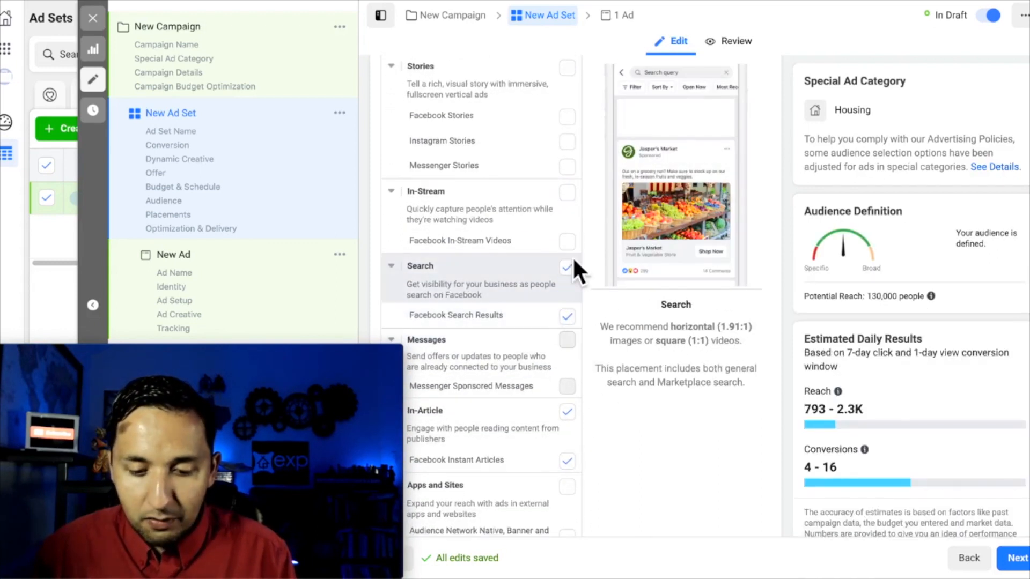
click(568, 267)
scroll(567, 279, down, 2)
click(567, 318)
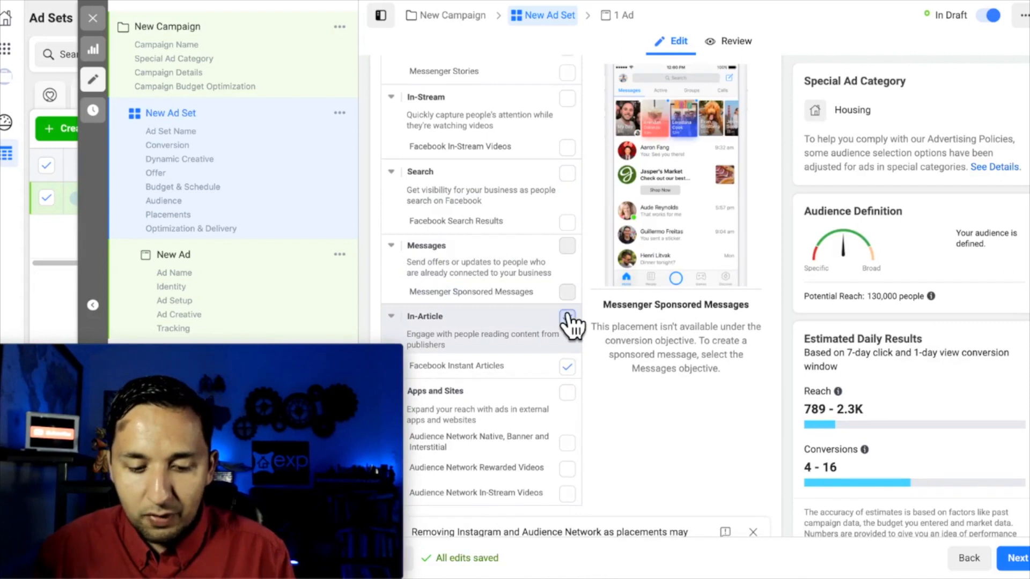
- Review the full list of placement selections and the mobile device and content exclusion options beneath it
scroll(573, 321, down, 3)
scroll(564, 229, up, 10)
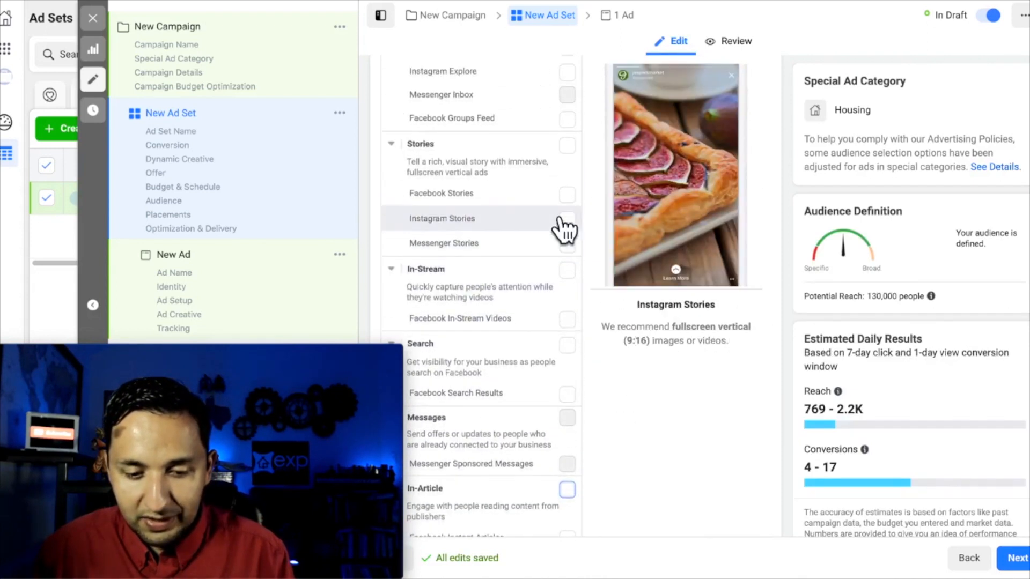
scroll(563, 219, up, 2)
scroll(564, 218, down, 2)
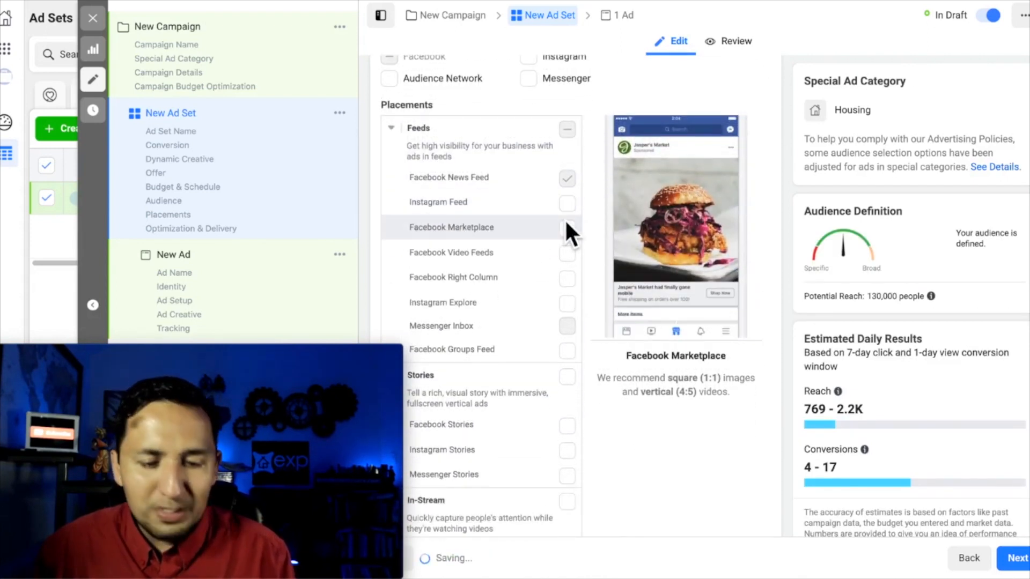
scroll(566, 224, down, 4)
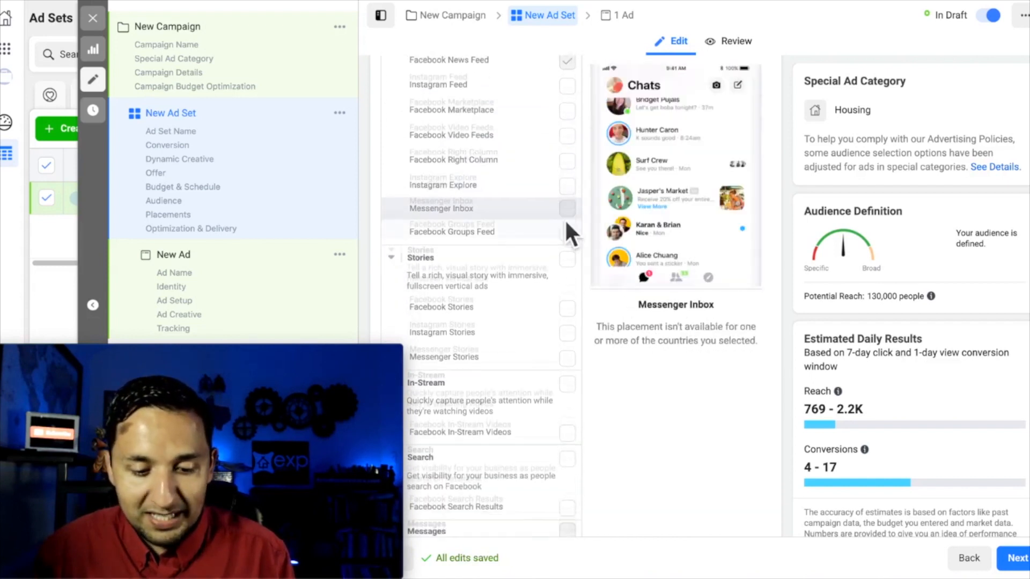
scroll(565, 222, down, 4)
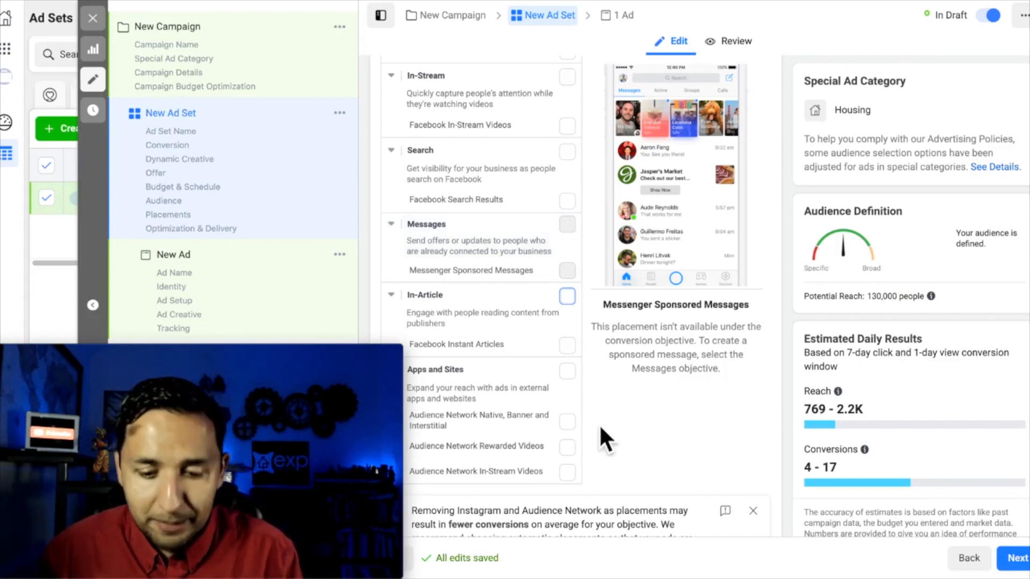
scroll(598, 423, down, 2)
scroll(601, 429, down, 5)
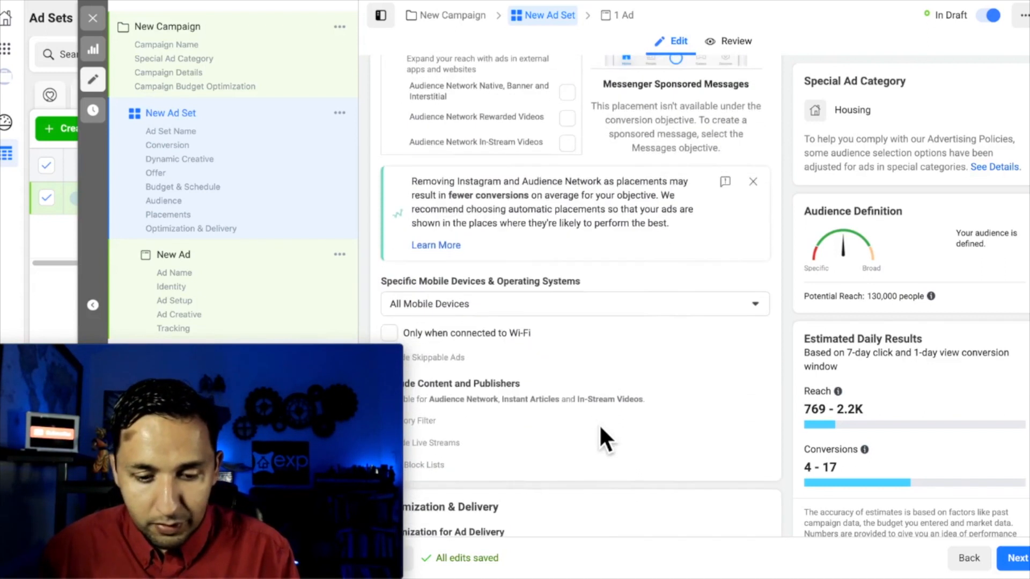
scroll(599, 423, down, 2)
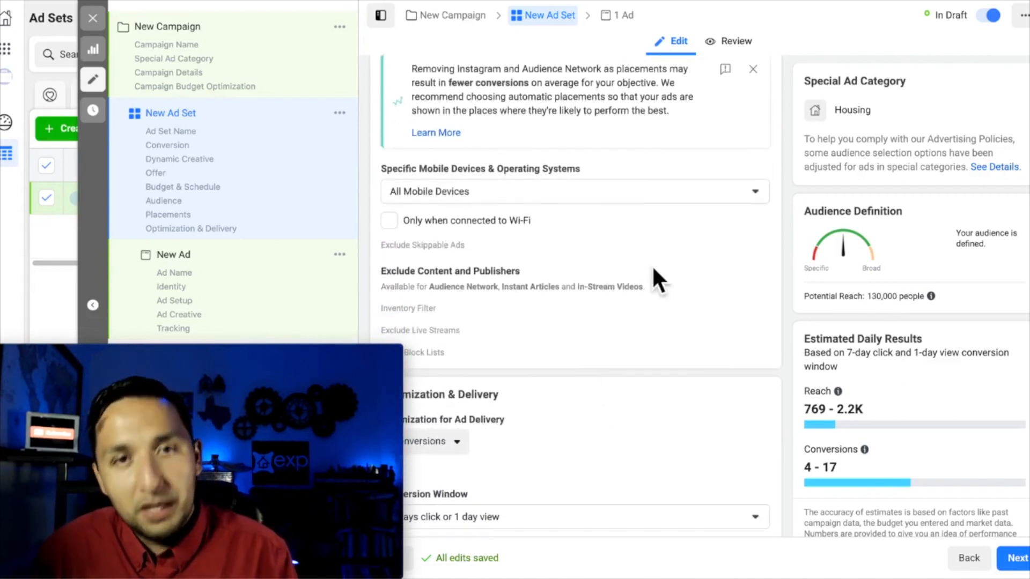
scroll(652, 265, up, 10)
scroll(651, 265, down, 4)
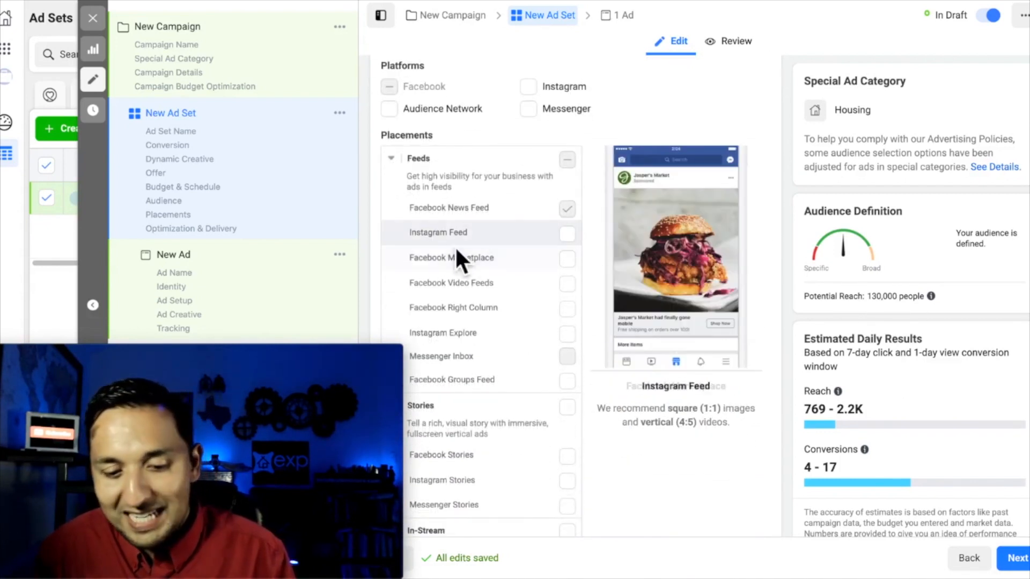
scroll(576, 266, down, 5)
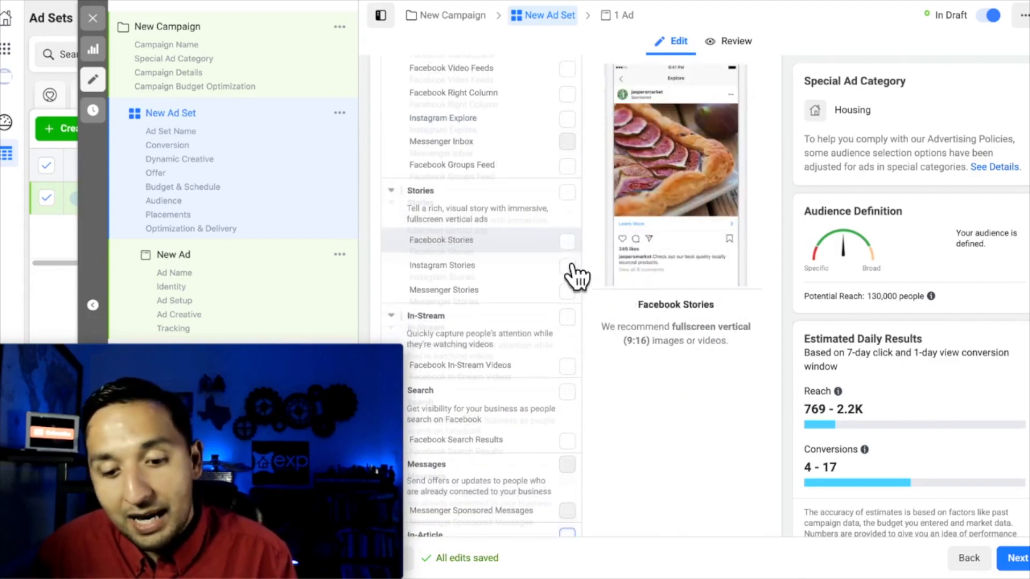
scroll(577, 265, down, 1)
scroll(577, 259, down, 5)
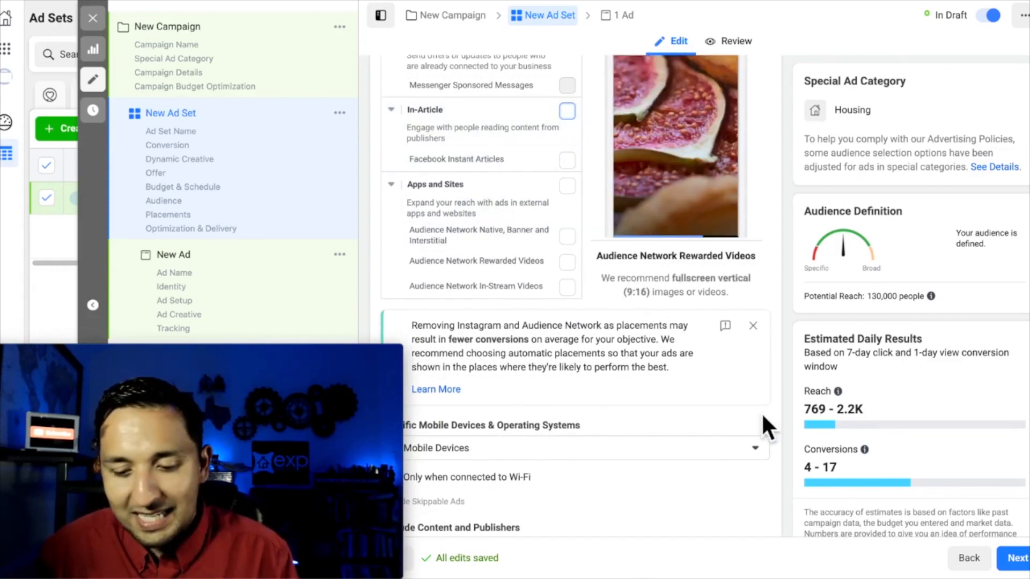
- Check the ad set's optimization and delivery settings and continue to the ad's identity and setup options
scroll(762, 416, down, 6)
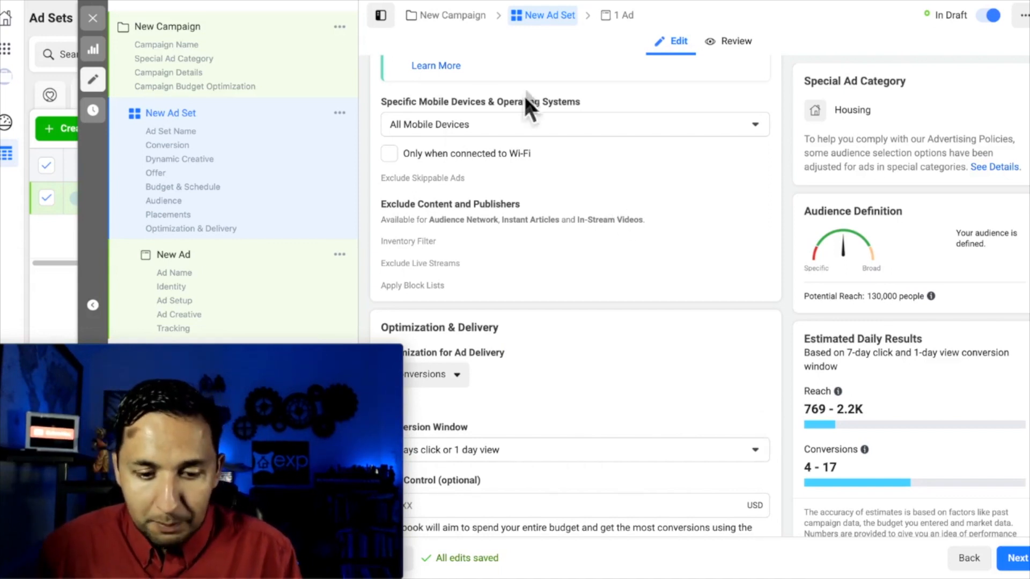
scroll(646, 340, down, 3)
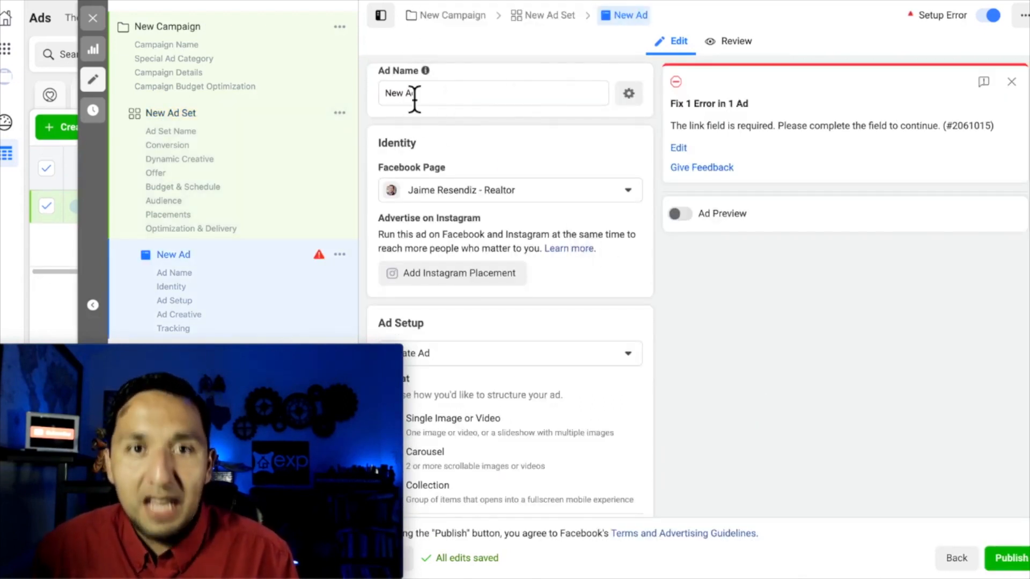
scroll(506, 190, down, 1)
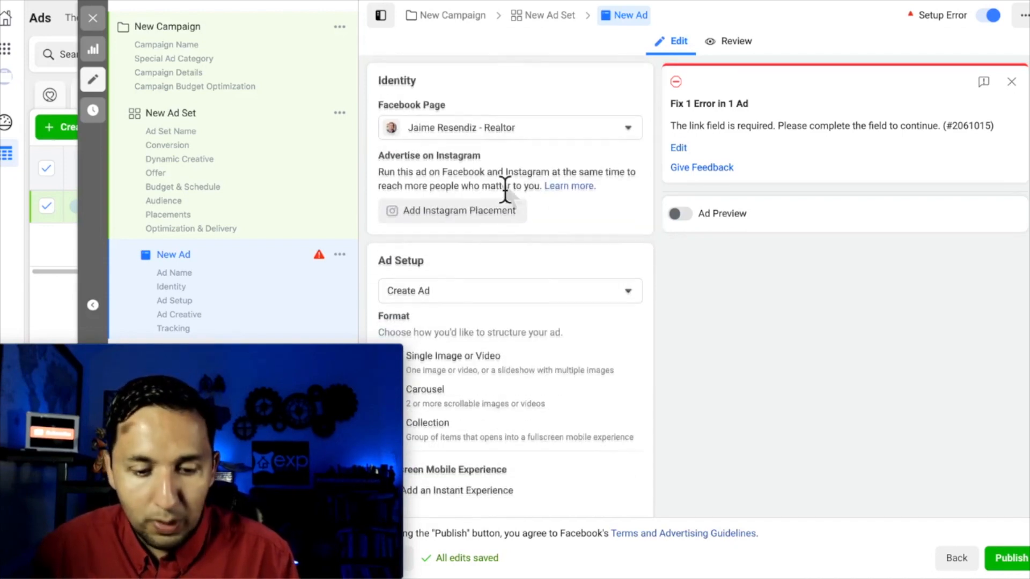
scroll(507, 188, up, 1)
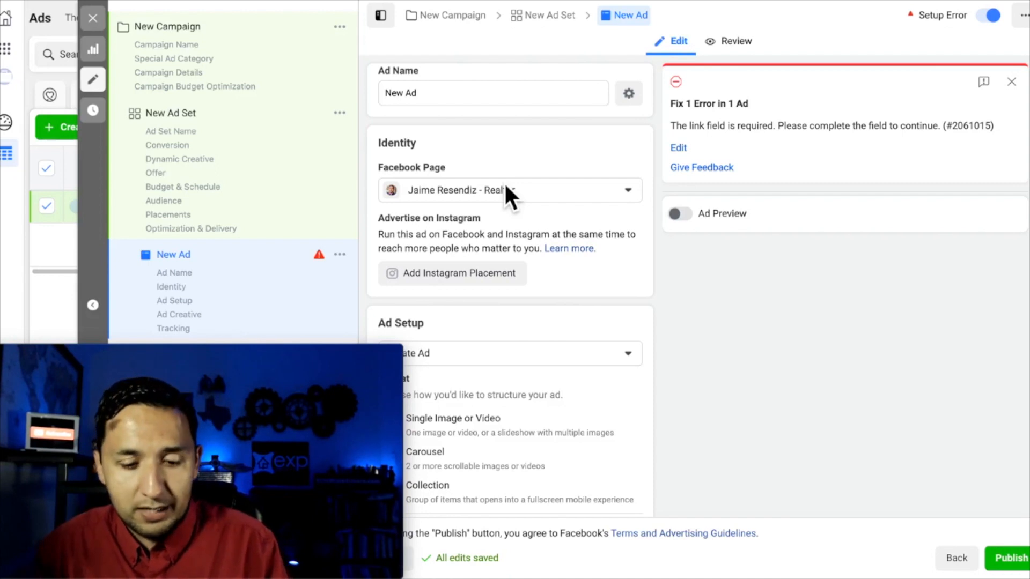
scroll(506, 187, down, 3)
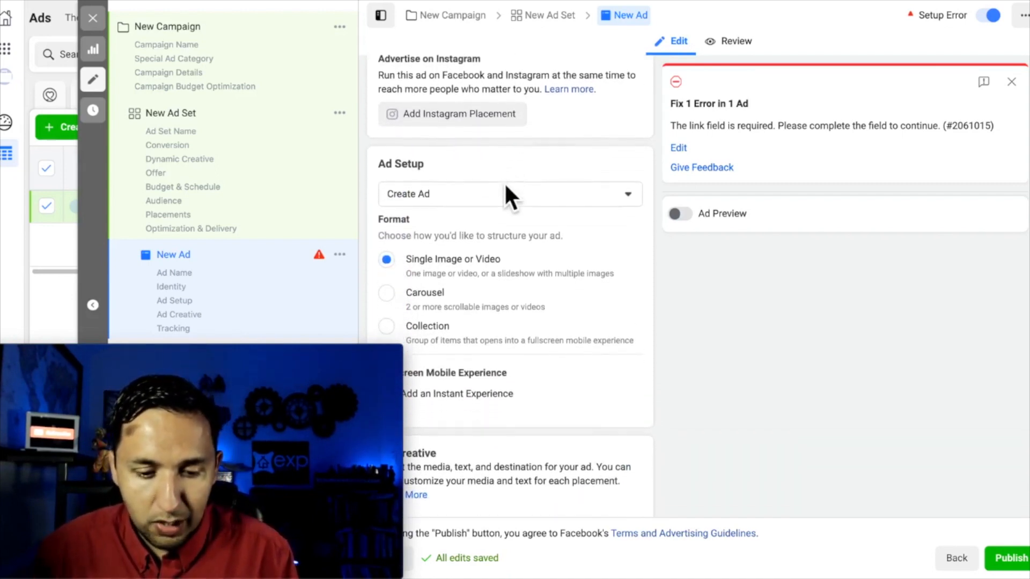
scroll(501, 198, down, 2)
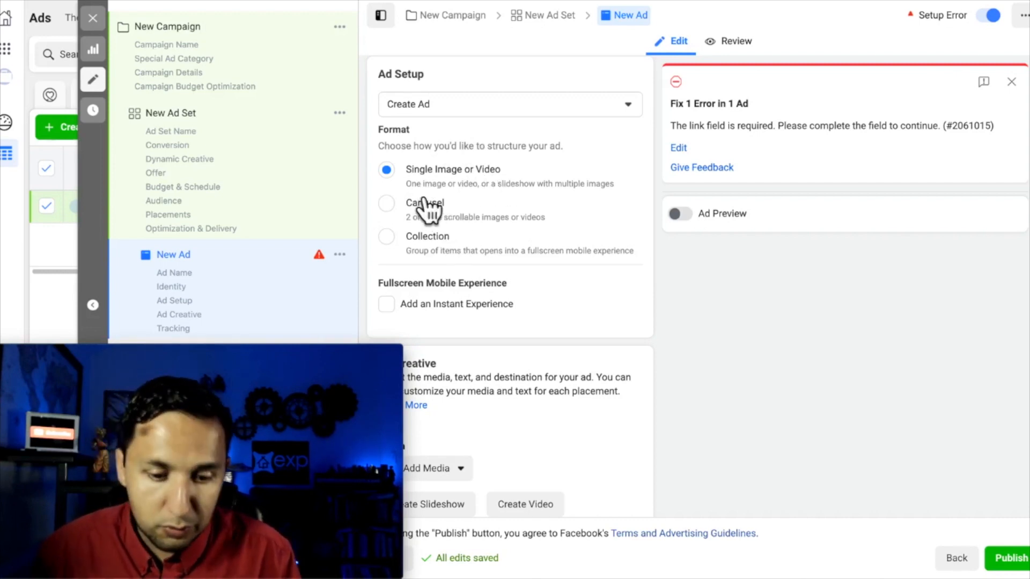
- Try the Carousel and Collection formats for the ad, and return the format to Single Image or Video
click(416, 222)
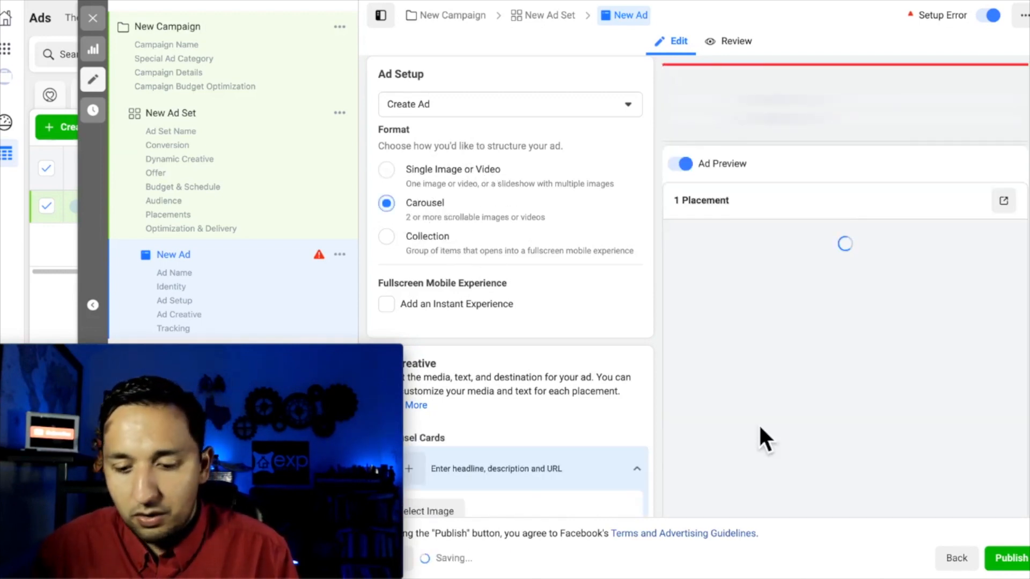
scroll(852, 375, down, 1)
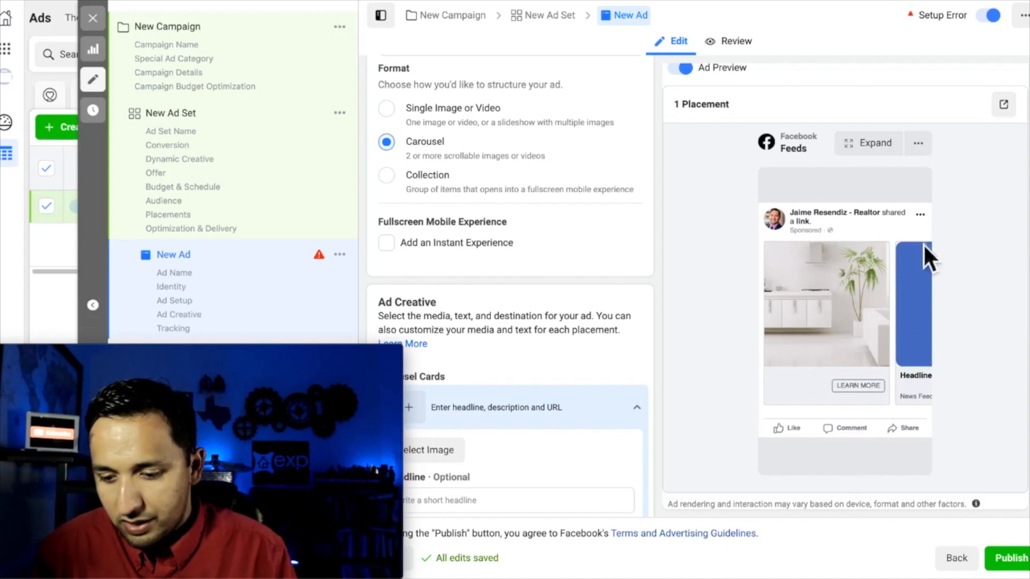
scroll(580, 307, down, 3)
scroll(560, 279, down, 2)
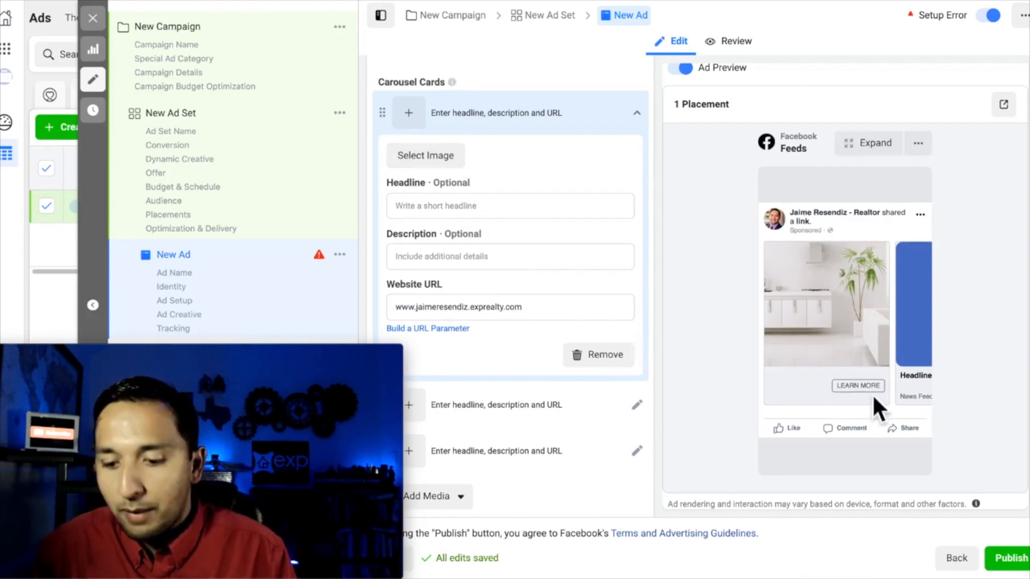
scroll(456, 249, up, 6)
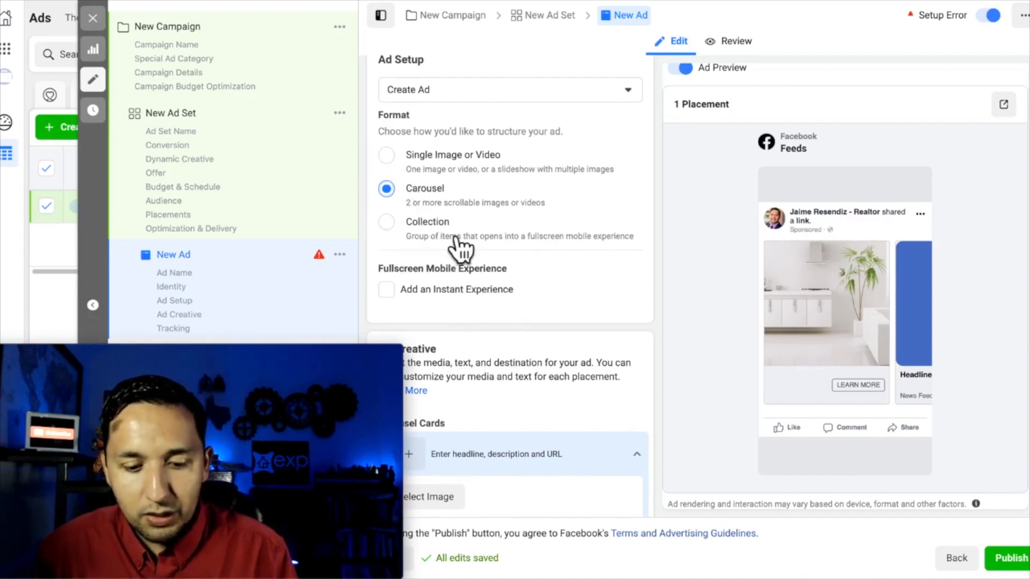
click(386, 222)
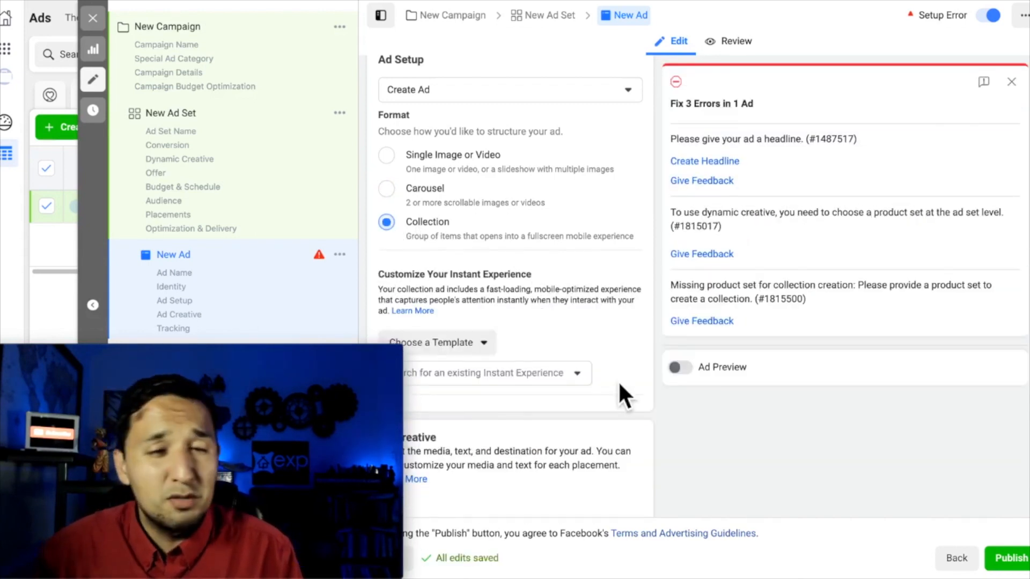
click(386, 158)
- Add the account image IMG_4451.jpg as the ad's media for Facebook News Feed
scroll(511, 276, down, 3)
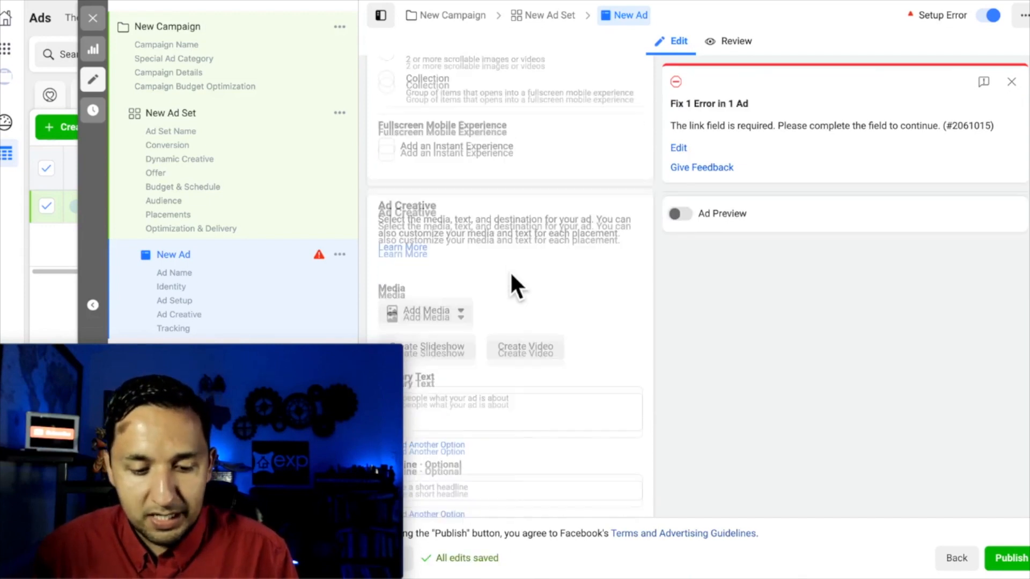
scroll(510, 272, up, 3)
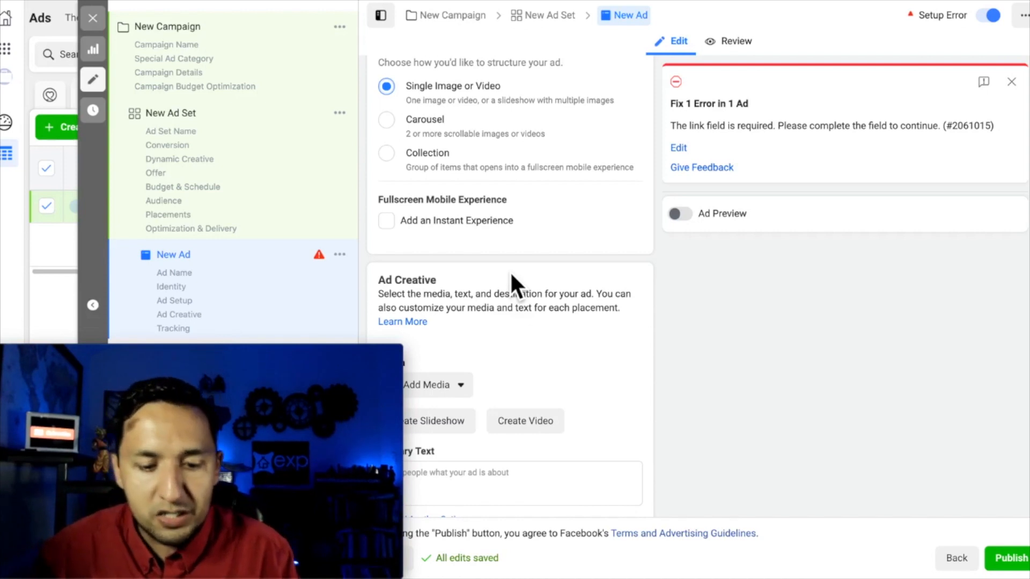
scroll(510, 275, down, 4)
click(438, 185)
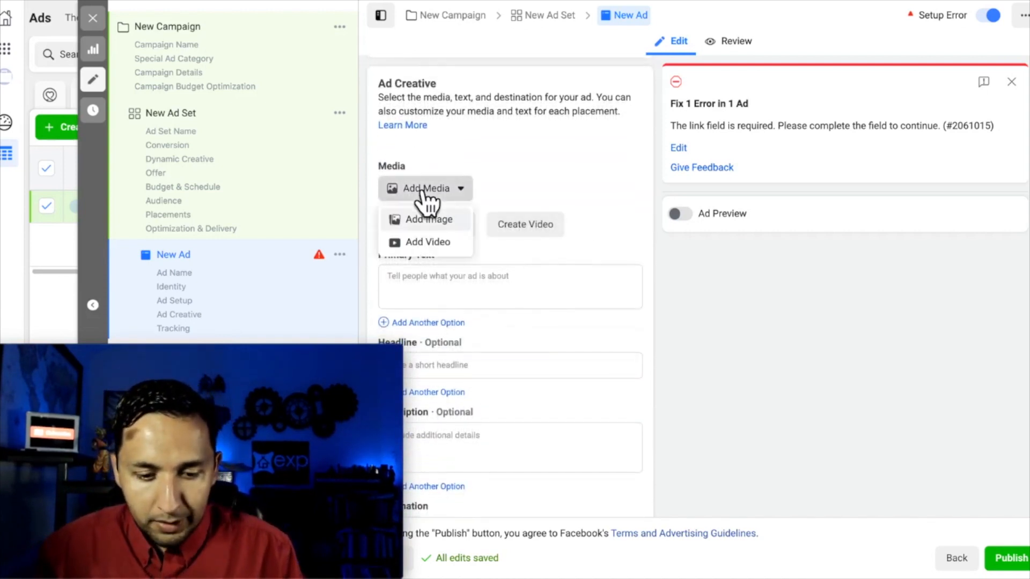
click(428, 220)
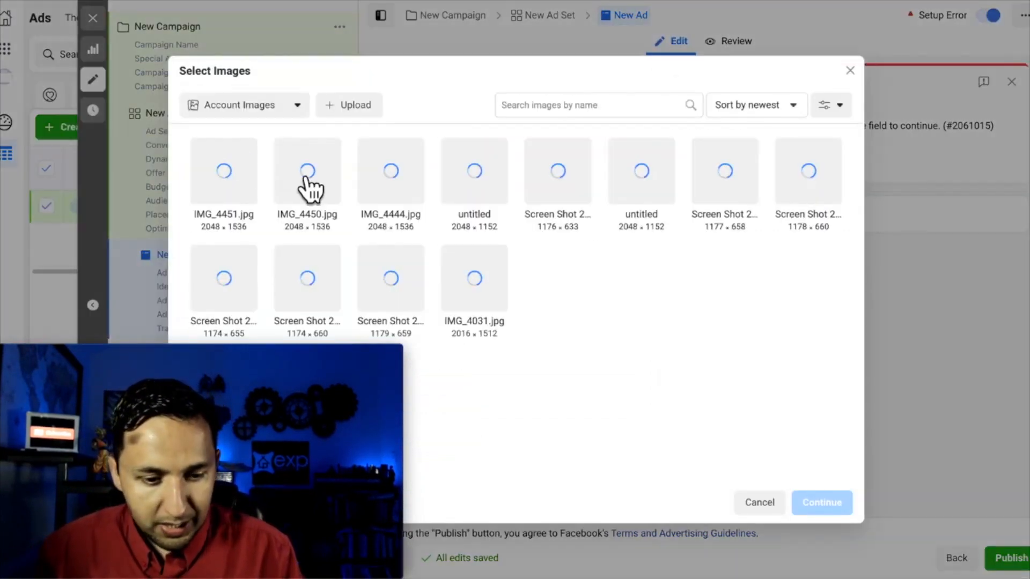
click(223, 196)
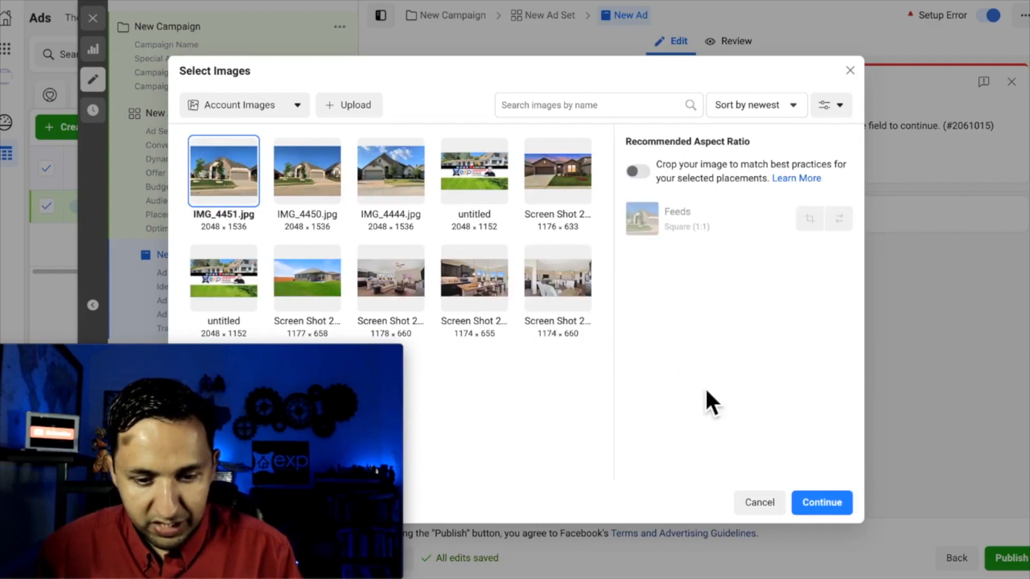
click(821, 505)
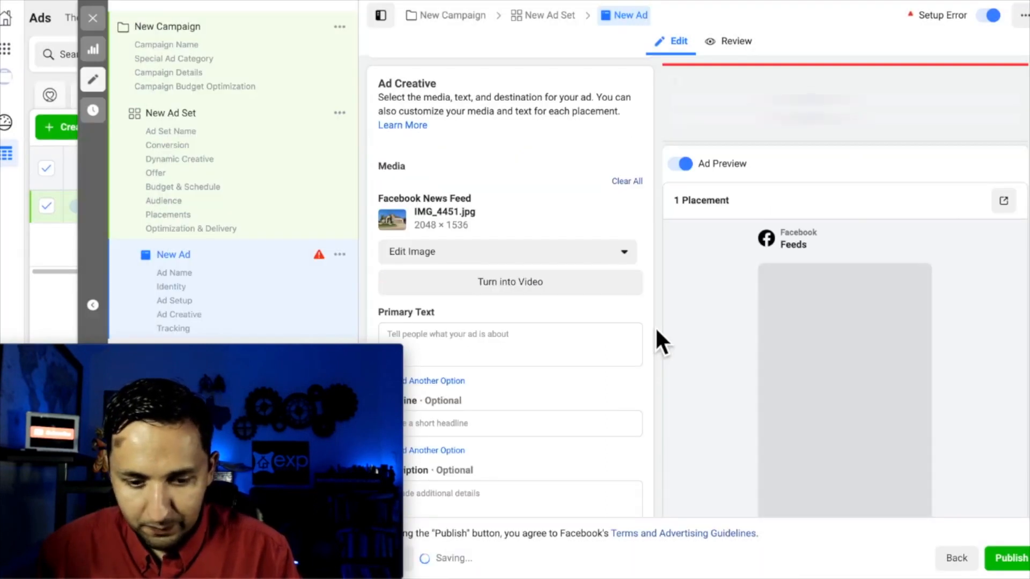
- Enter the primary text "#JUSTLISTED Looking to Move to {CITY} # Beds # Bath # Garage #### Sq Ft Get Price, Address and Pictures {LINK}"
scroll(656, 329, down, 3)
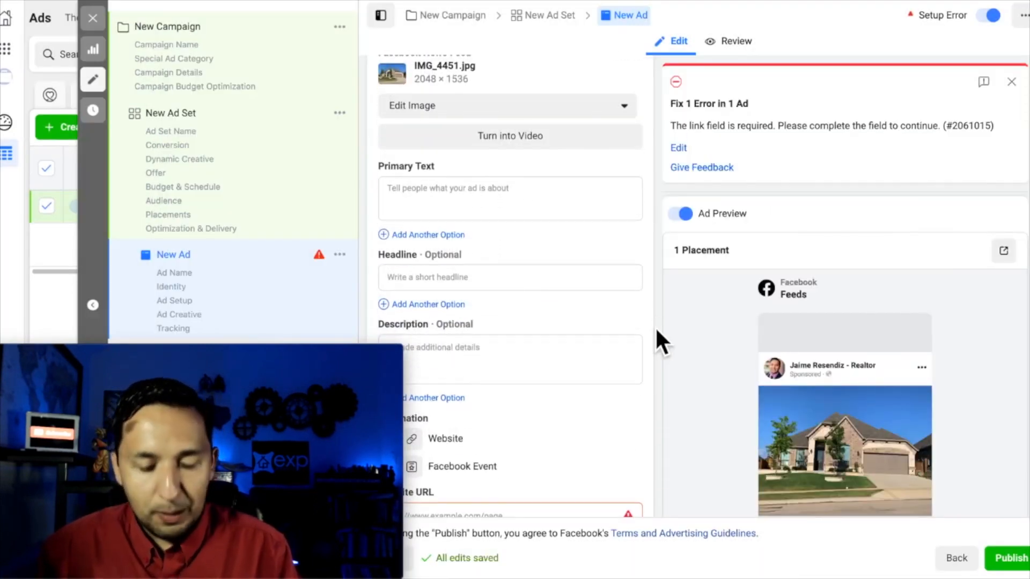
scroll(668, 402, down, 3)
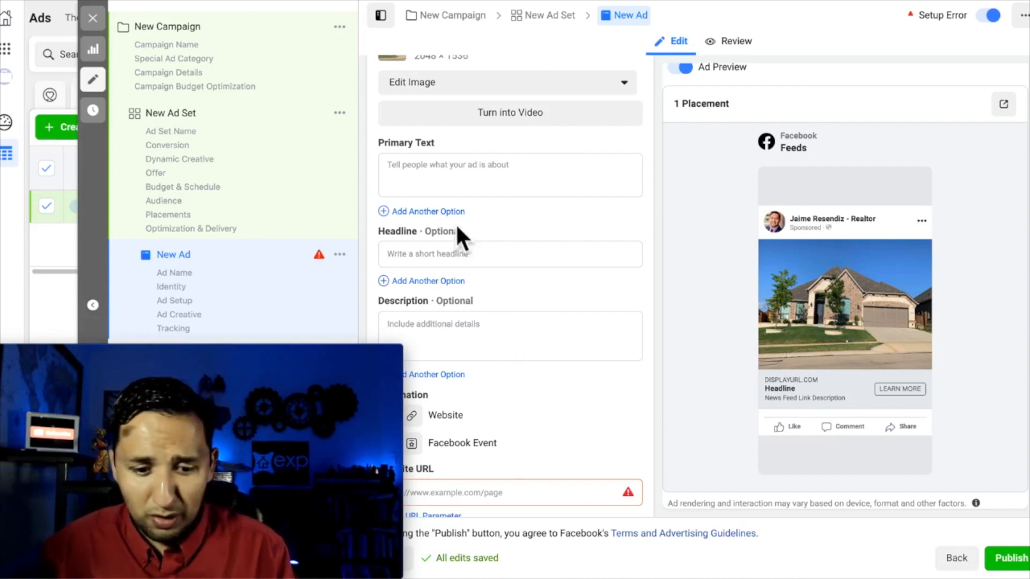
click(418, 169)
text(#JUSTLISTED Looking to Move to {CITY} # Beds # Bath # Garage #### Sq Ft Get Price, Address and Pictures {LINK})
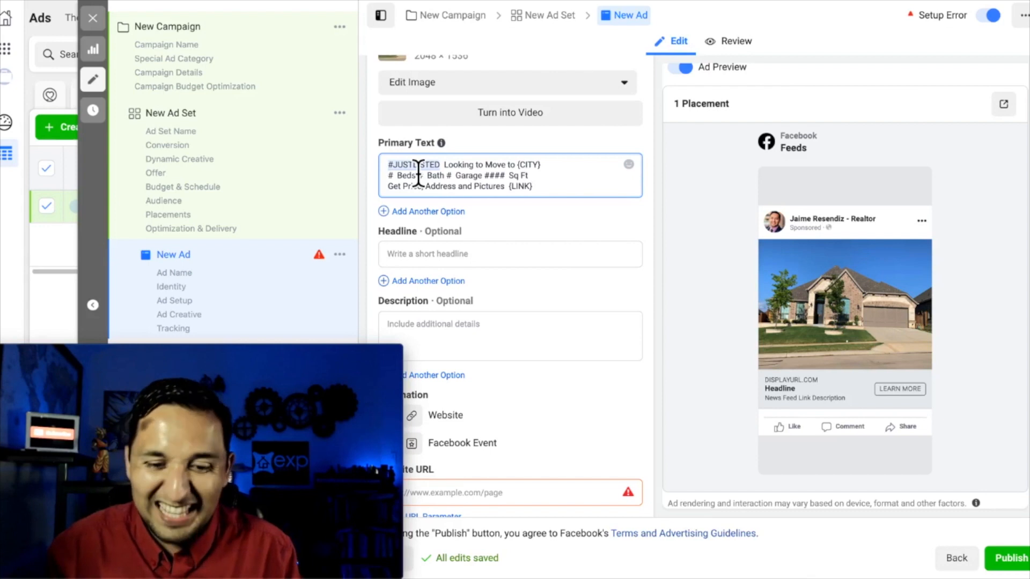
- Insert a blank line after the {CITY} line and another after the Sq Ft line of the primary text
click(556, 172)
key(Return)
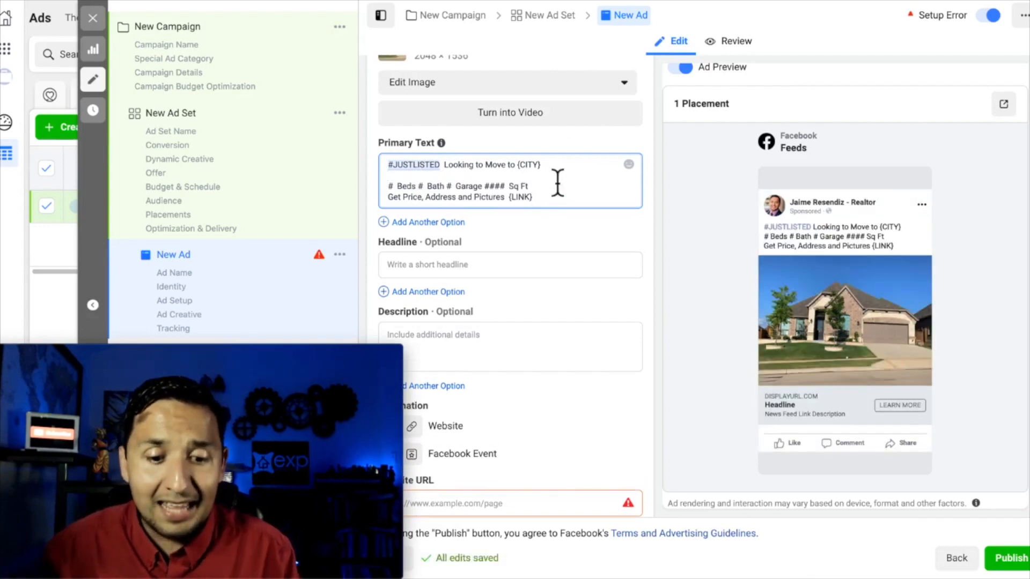
click(556, 192)
key(Return)
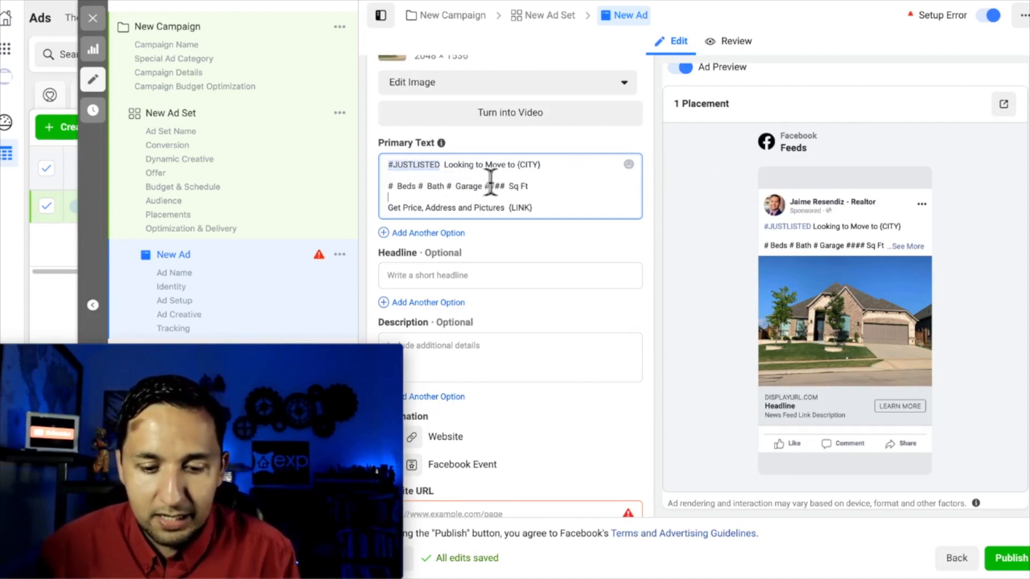
- Highlight the {CITY} and {LINK} placeholders in the primary text
click(547, 173)
drag(546, 172, 520, 171)
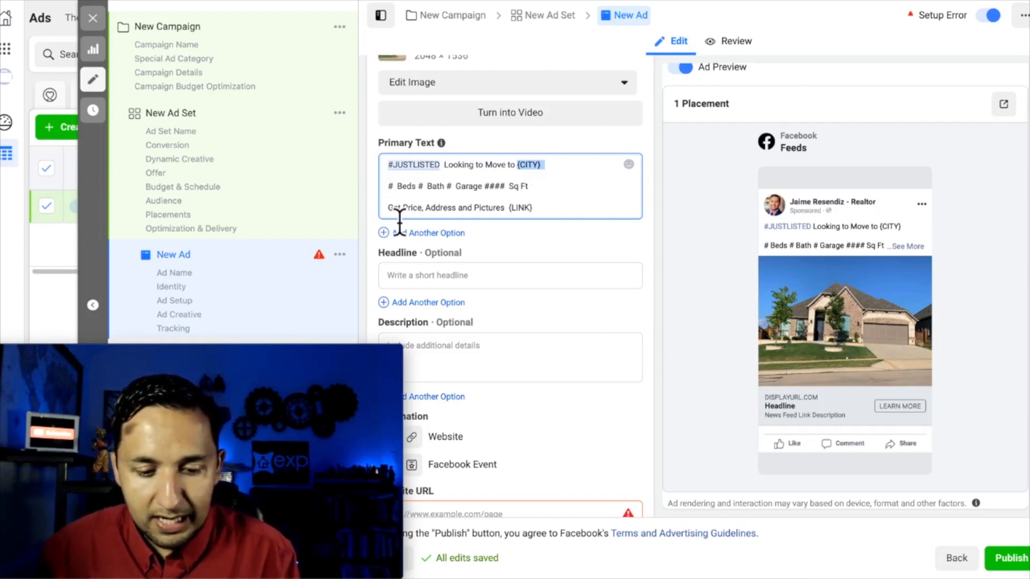
drag(535, 214, 511, 217)
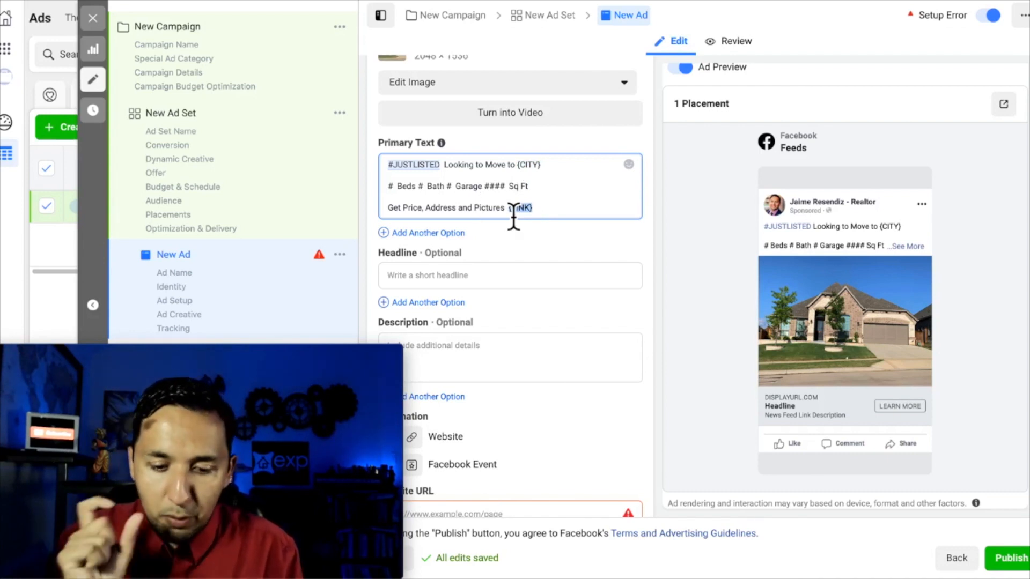
- Set the ad's headline to "JUST Listed In Dallas" and its description to "WilL NOT Last"
scroll(513, 215, down, 1)
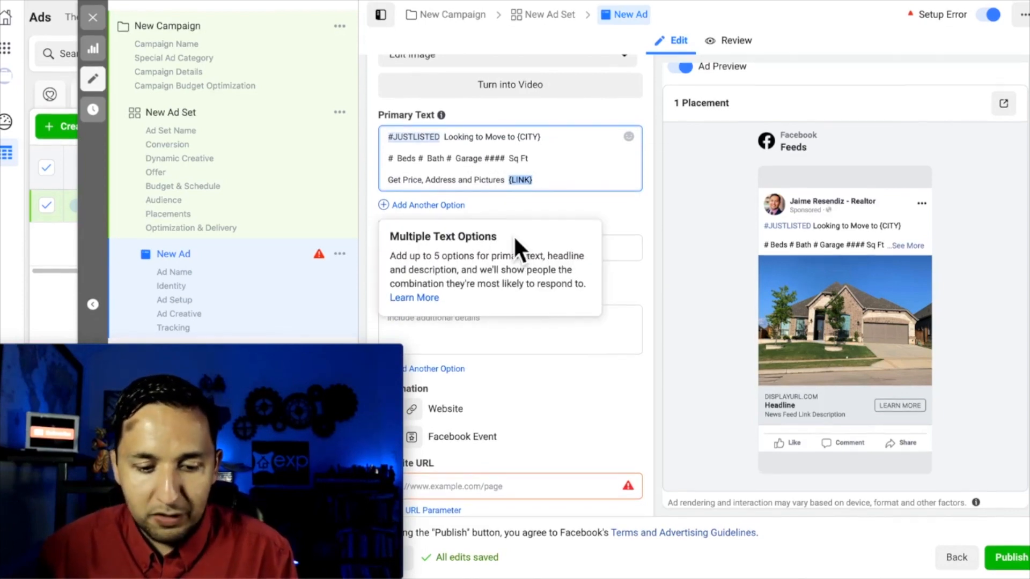
click(622, 248)
text(Jus)
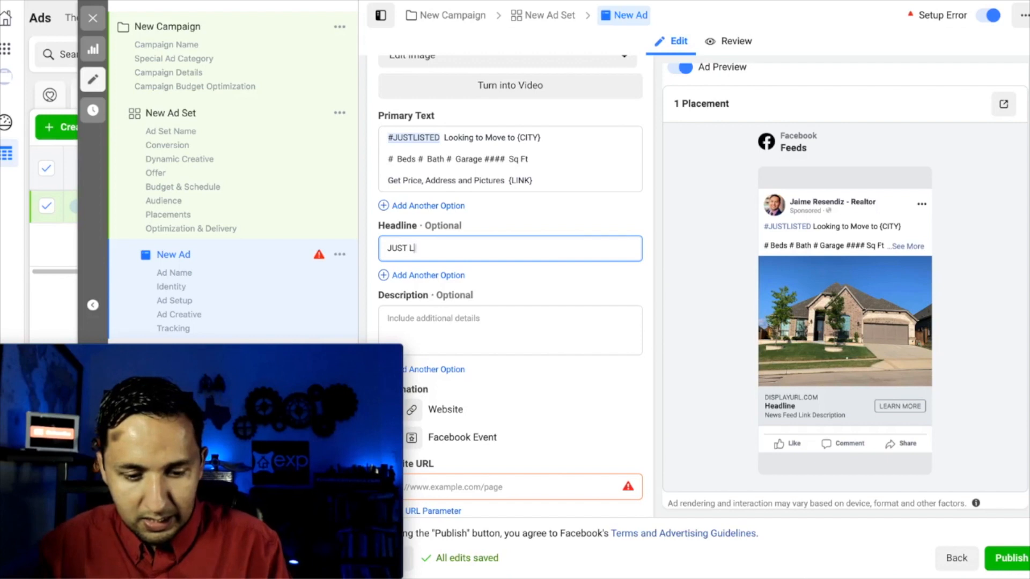
text(T Listed In Dall)
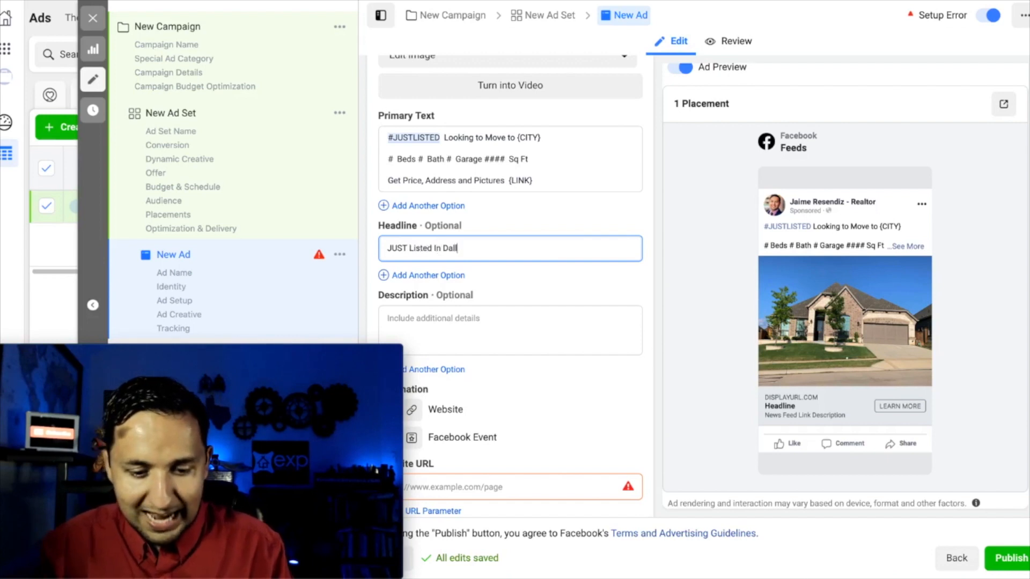
text(as)
click(571, 333)
text(Wil)
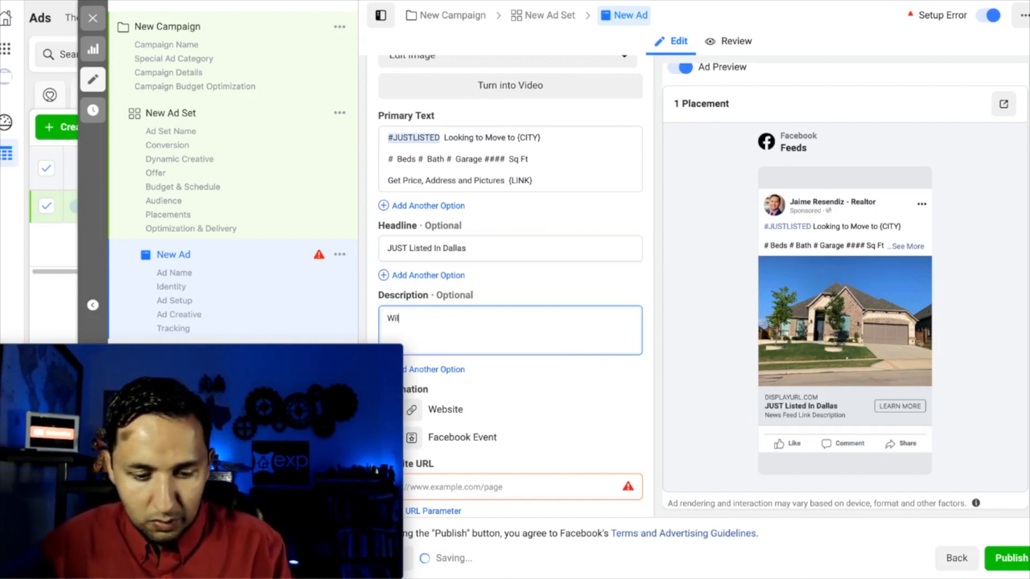
text(L NOT Last)
scroll(505, 278, down, 4)
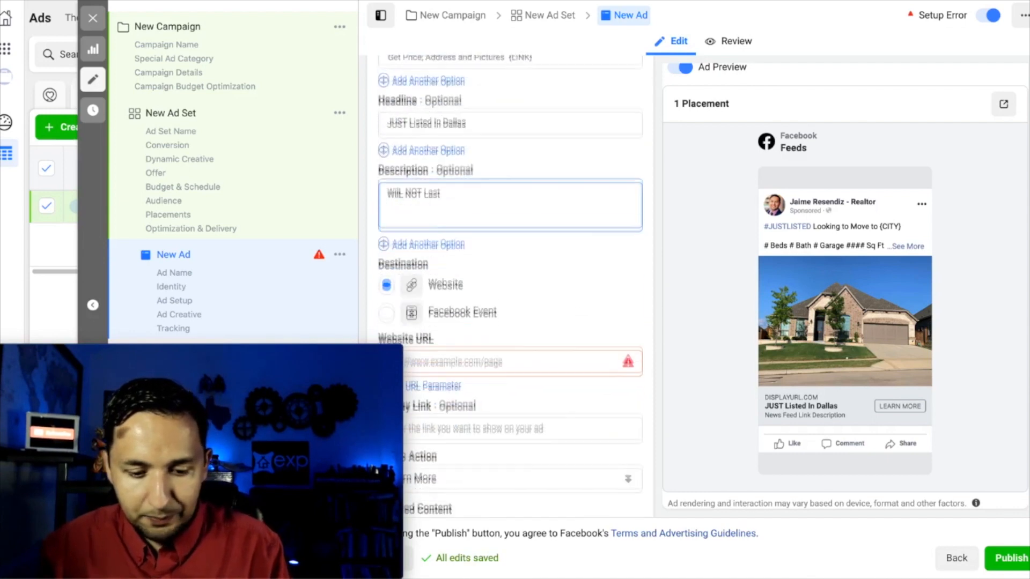
scroll(479, 262, down, 1)
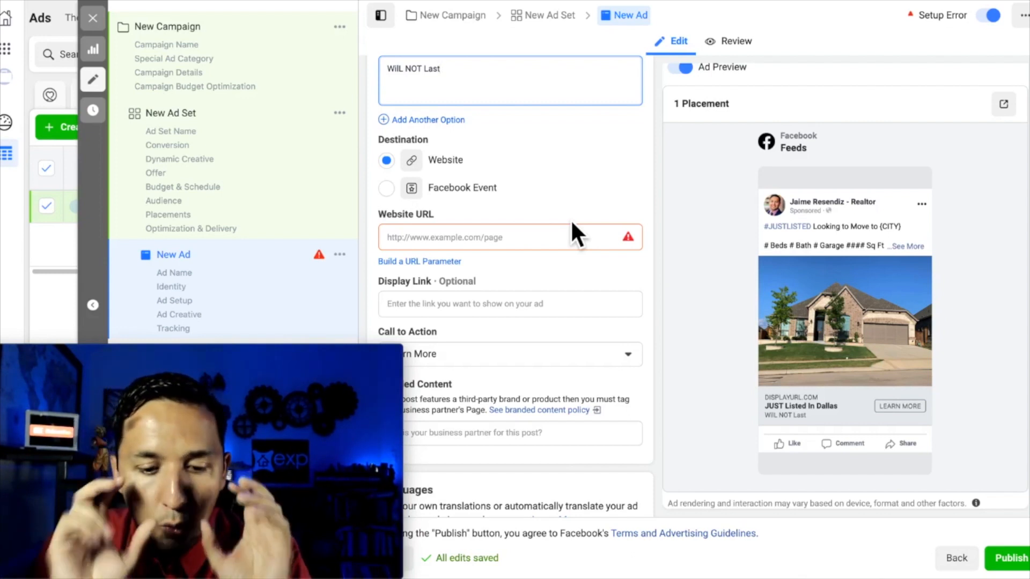
scroll(570, 225, up, 4)
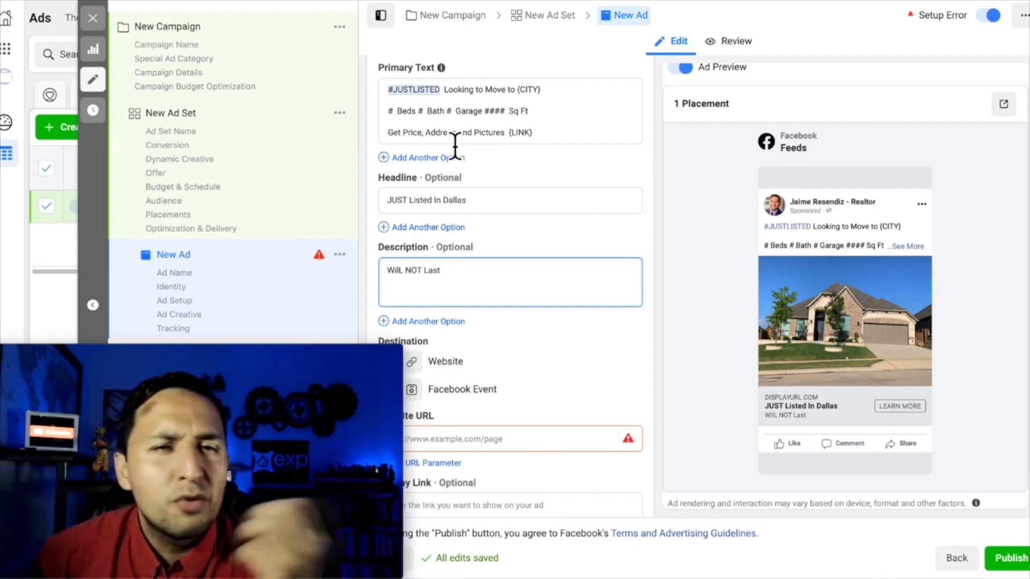
scroll(455, 145, down, 5)
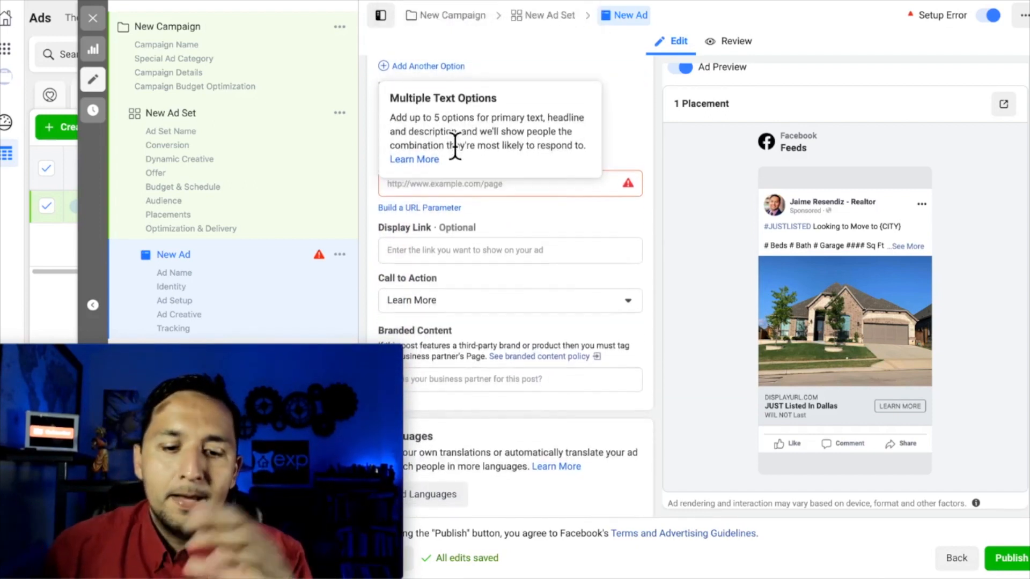
click(483, 191)
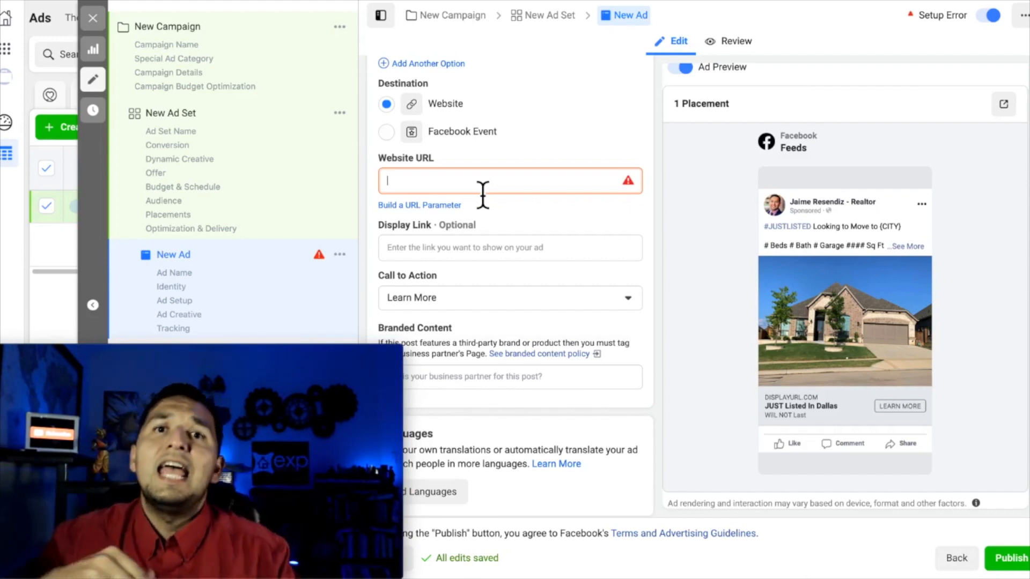
scroll(483, 194, up, 4)
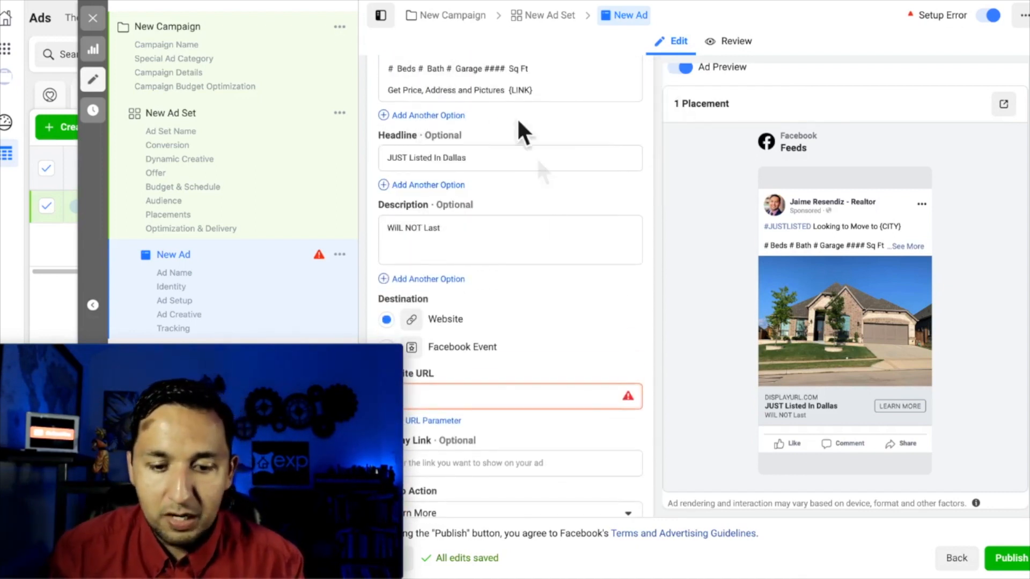
scroll(555, 220, down, 4)
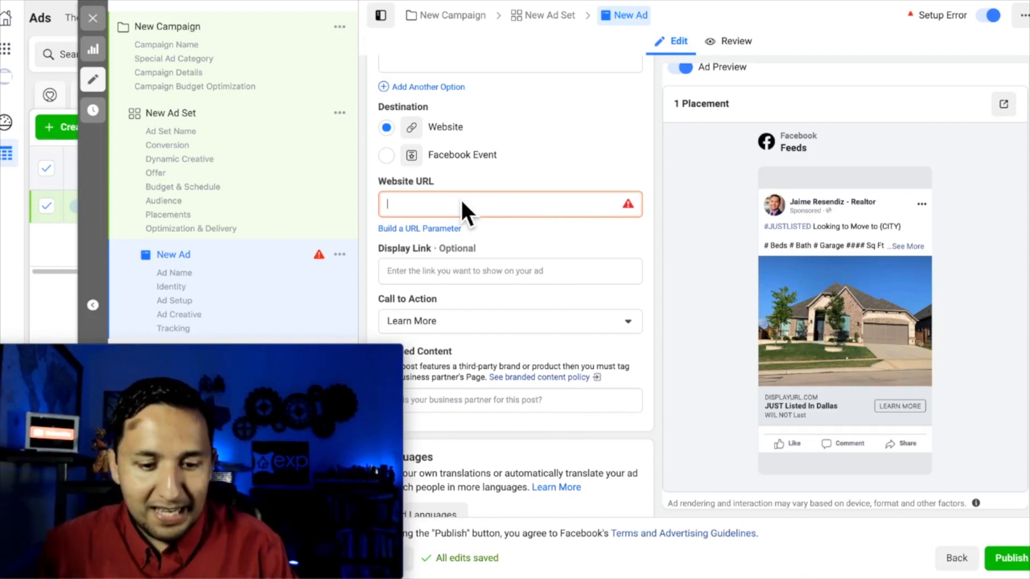
text(www.)
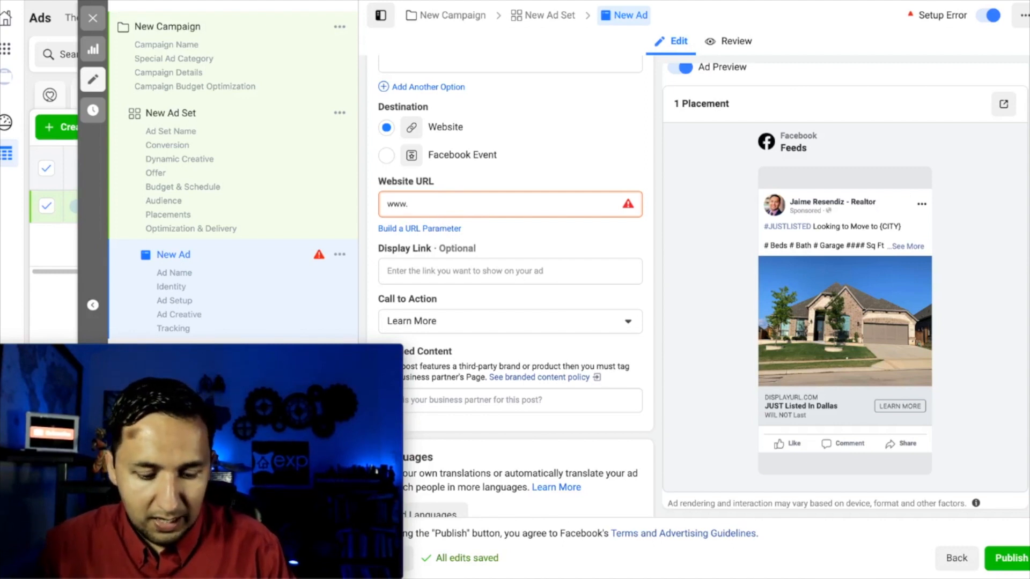
text(thelandingpage)
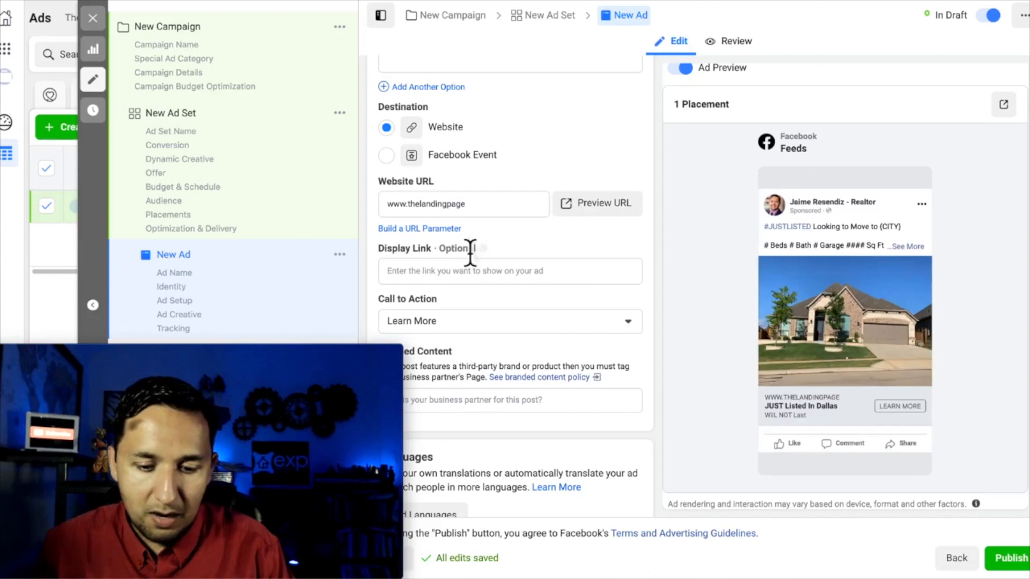
click(483, 209)
text(.com)
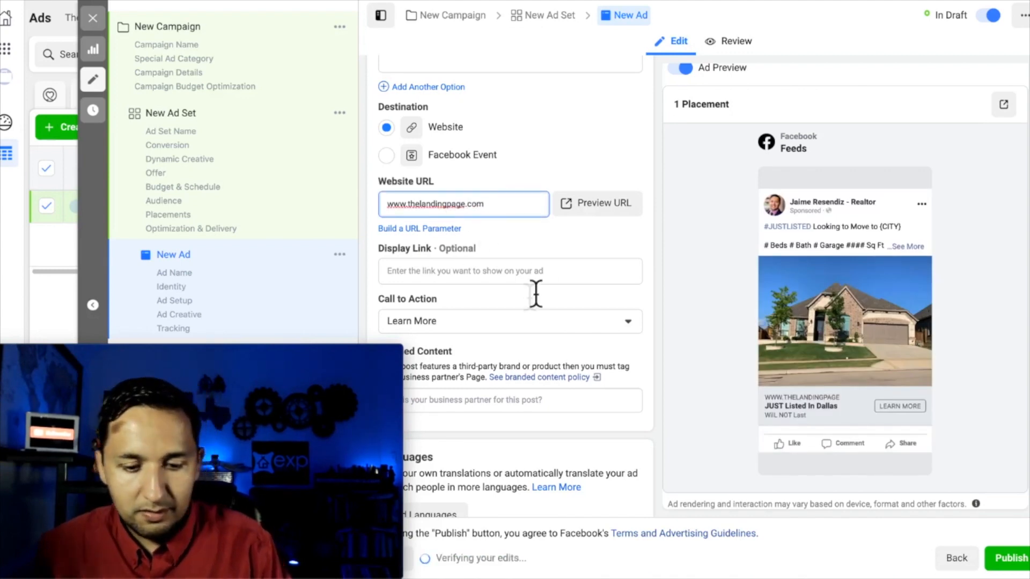
- Highlight the website URL and look at the funnel's "Check Your Email" page in the other browser window before returning to the ad
click(506, 278)
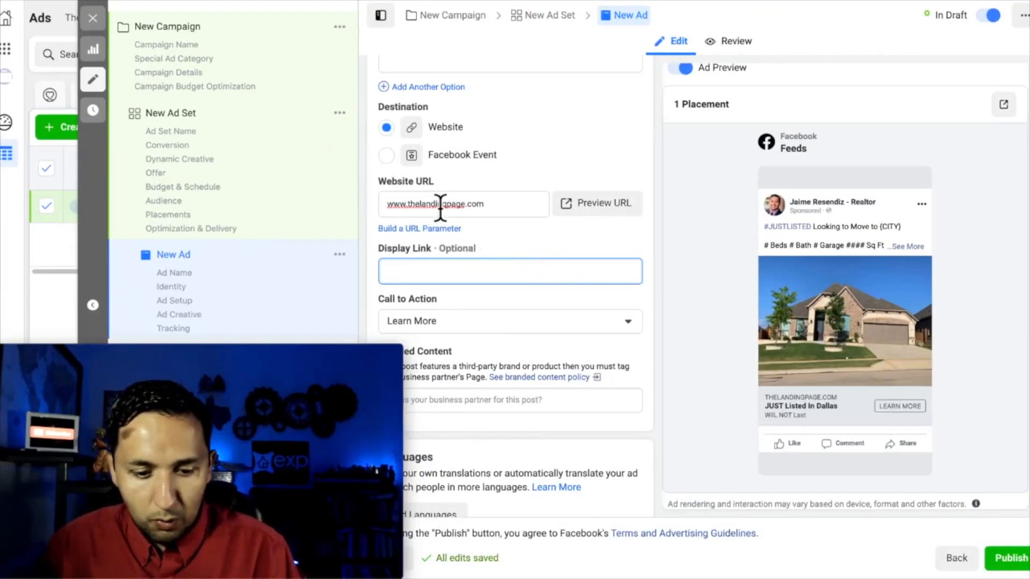
triple_click(440, 207)
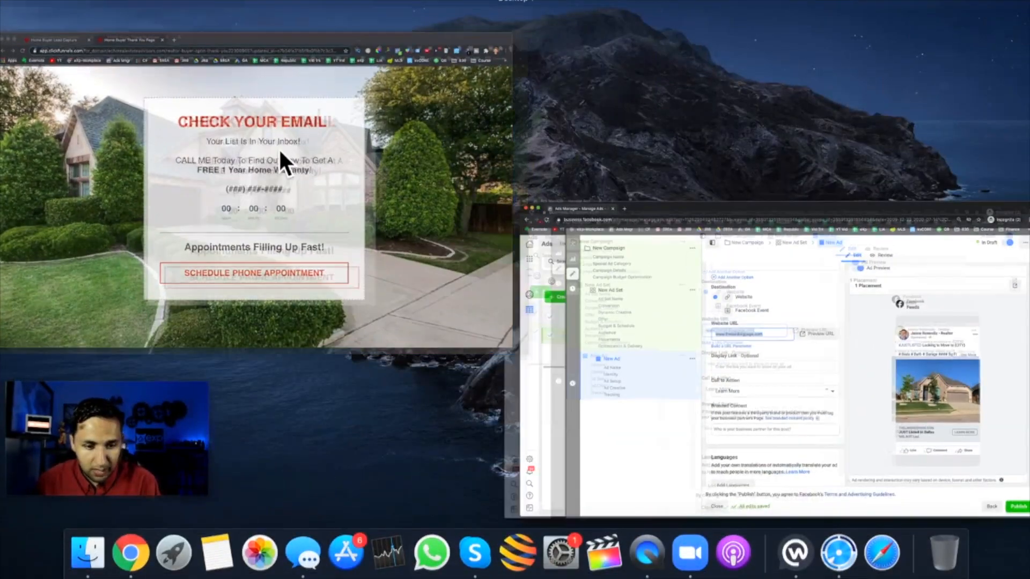
click(279, 147)
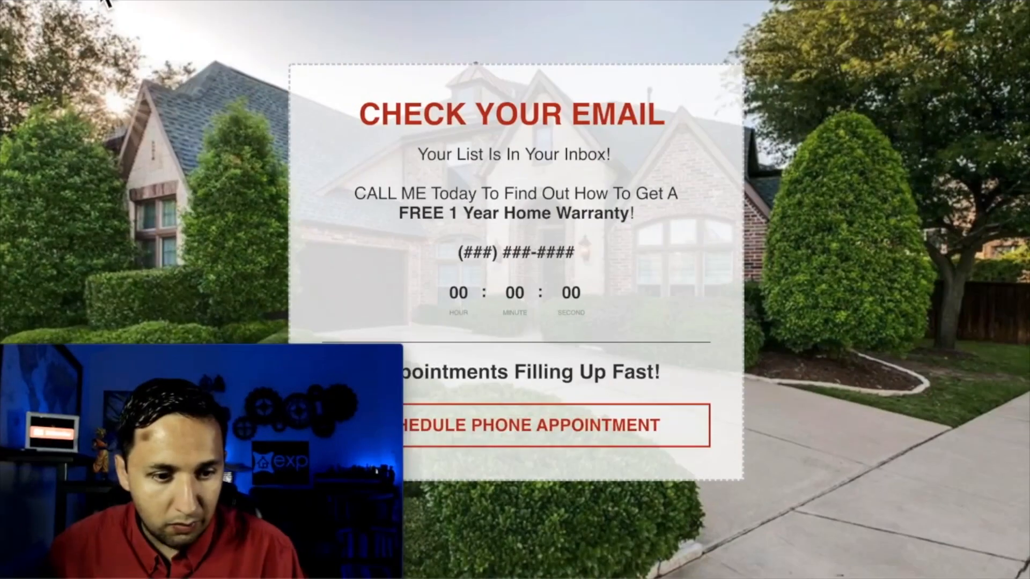
click(106, 1)
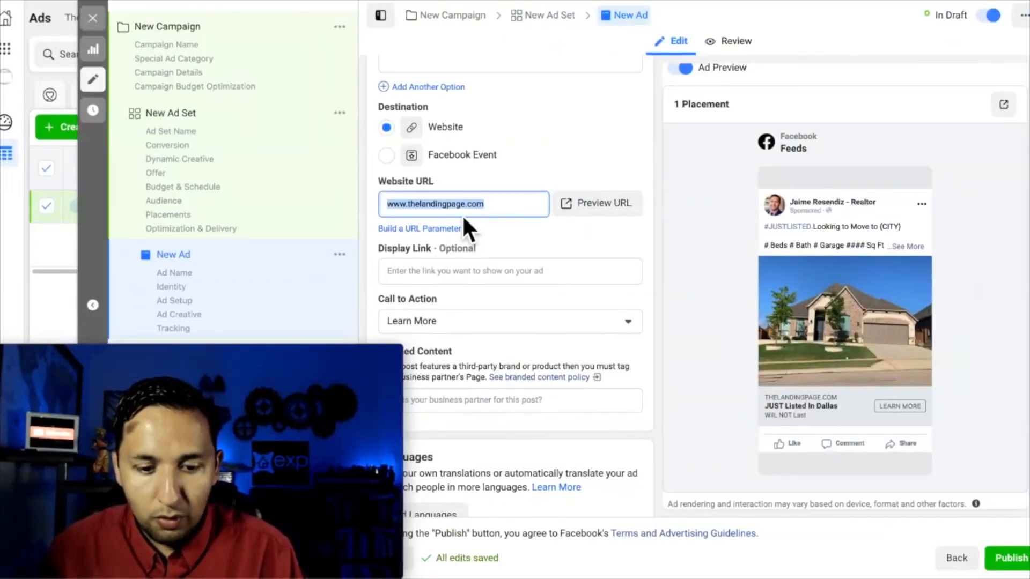
- Look over the ad's destination and call-to-action fields and highlight the {LINK} placeholder in the primary text
scroll(464, 225, down, 6)
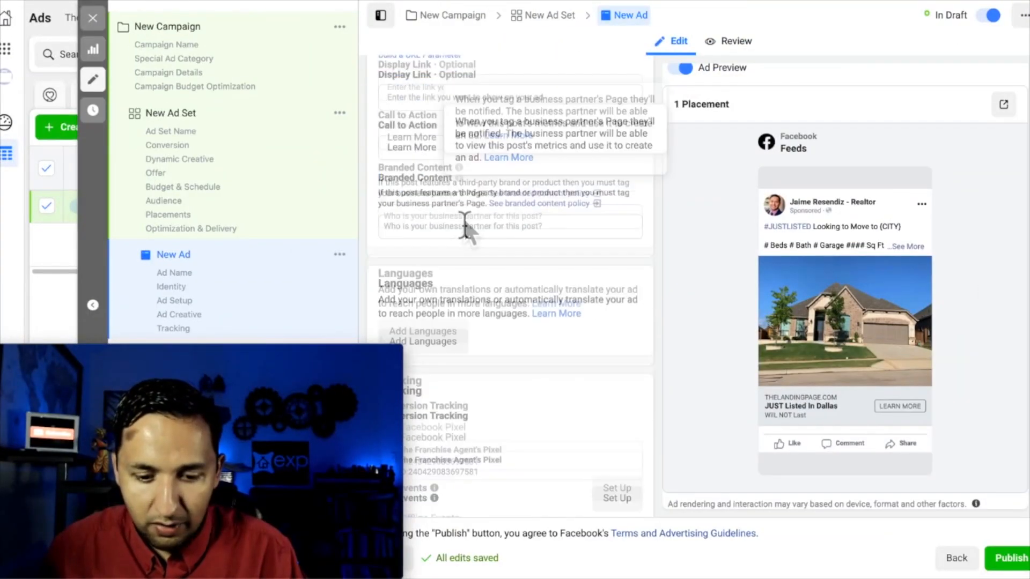
scroll(465, 224, up, 5)
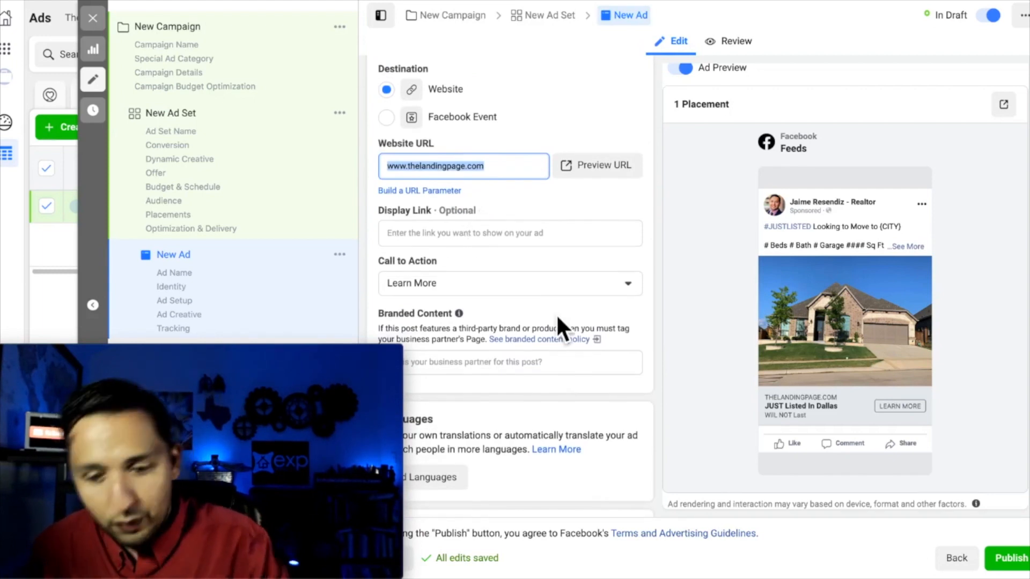
scroll(557, 317, down, 1)
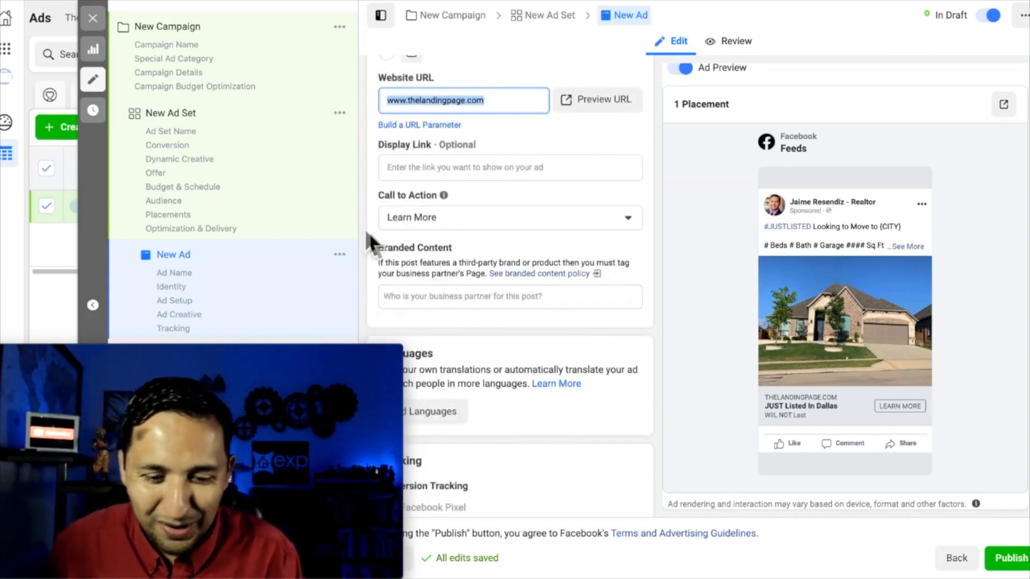
scroll(489, 164, up, 2)
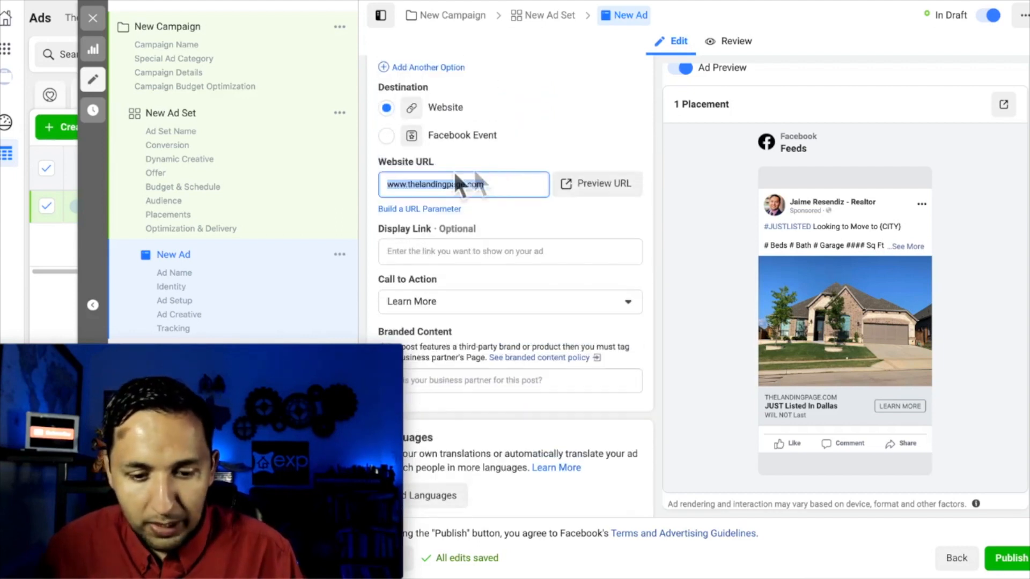
scroll(442, 188, up, 1)
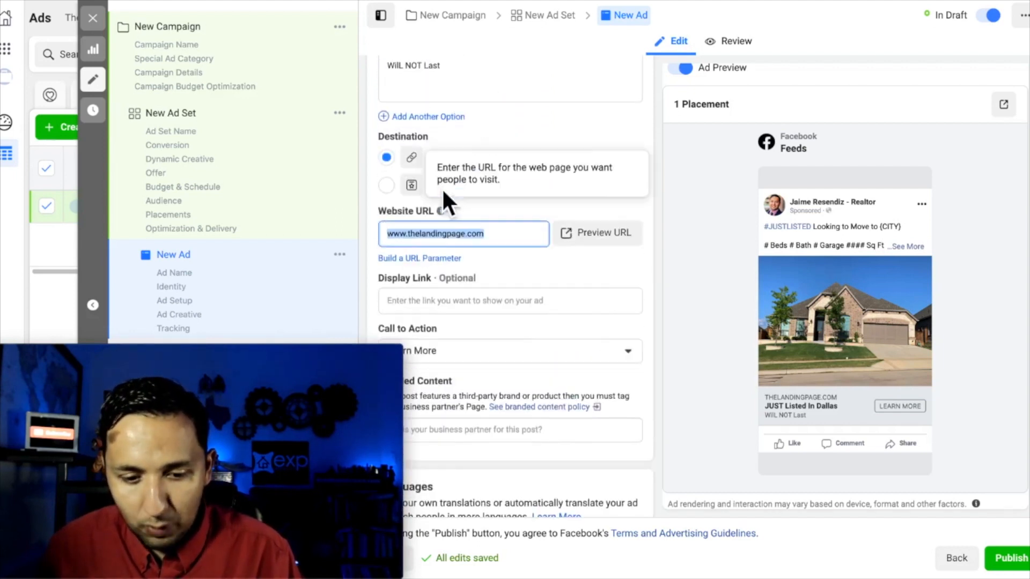
scroll(466, 107, up, 1)
scroll(494, 137, up, 3)
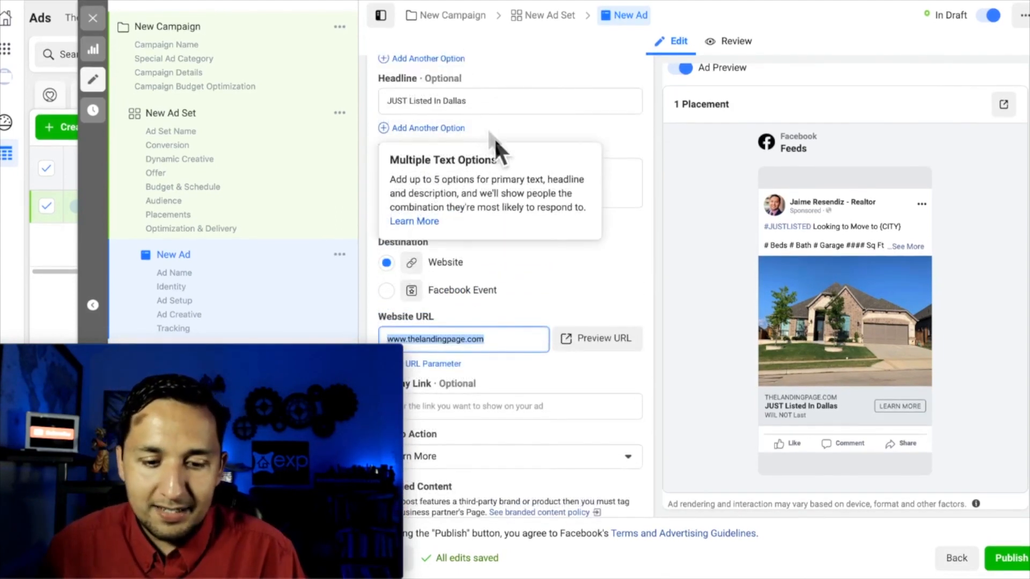
click(542, 155)
drag(547, 161, 508, 156)
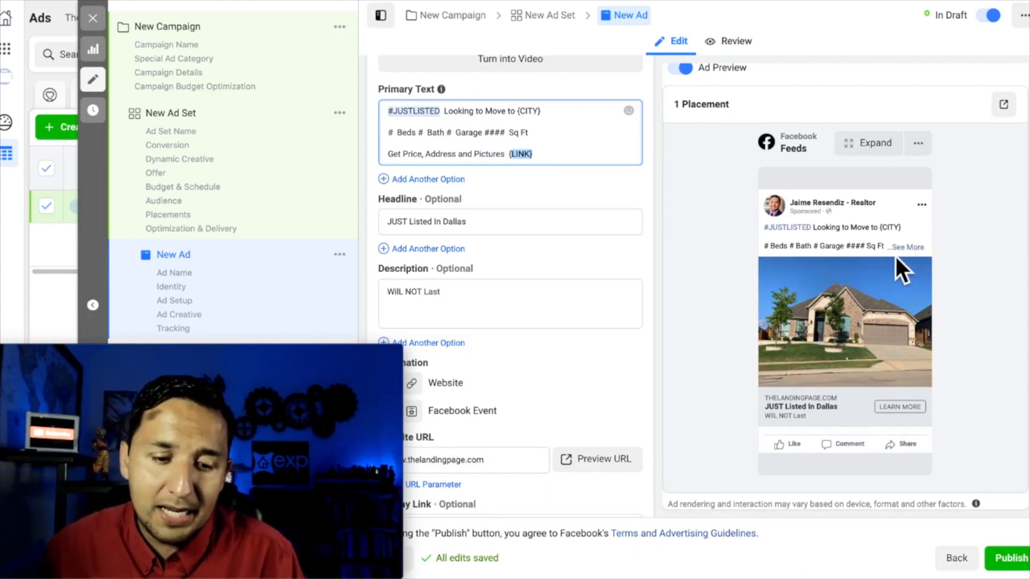
- Check the ad's settings down to the Tracking section and highlight the primary text's {LINK} placeholder again
scroll(586, 233, down, 8)
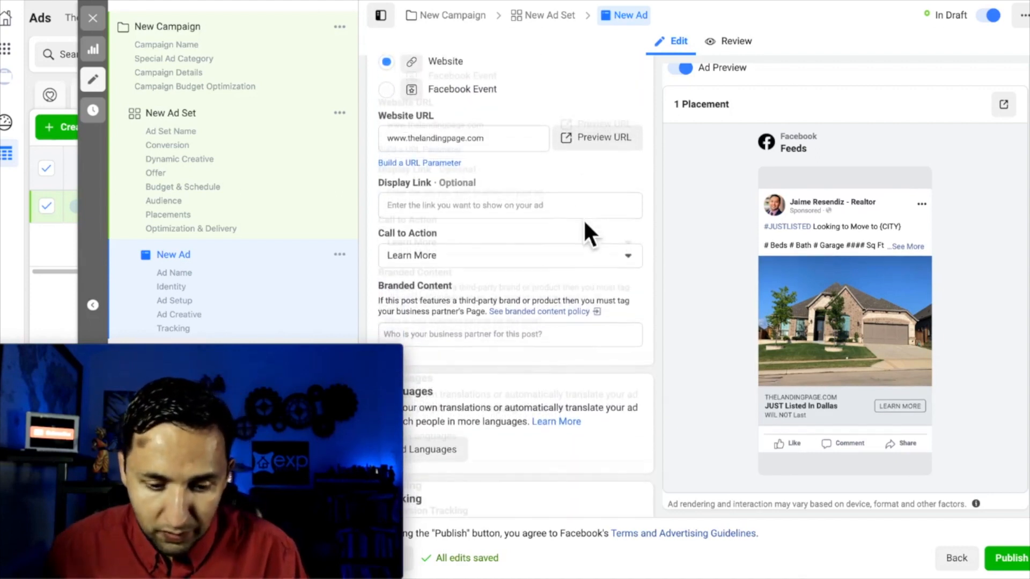
scroll(472, 317, up, 2)
scroll(472, 321, down, 4)
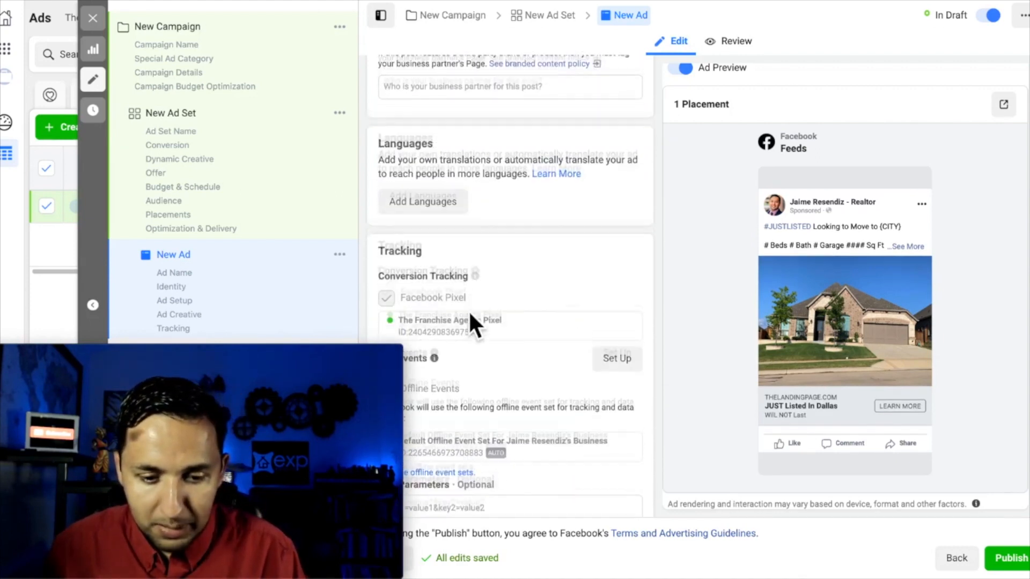
scroll(472, 321, up, 4)
scroll(443, 112, up, 5)
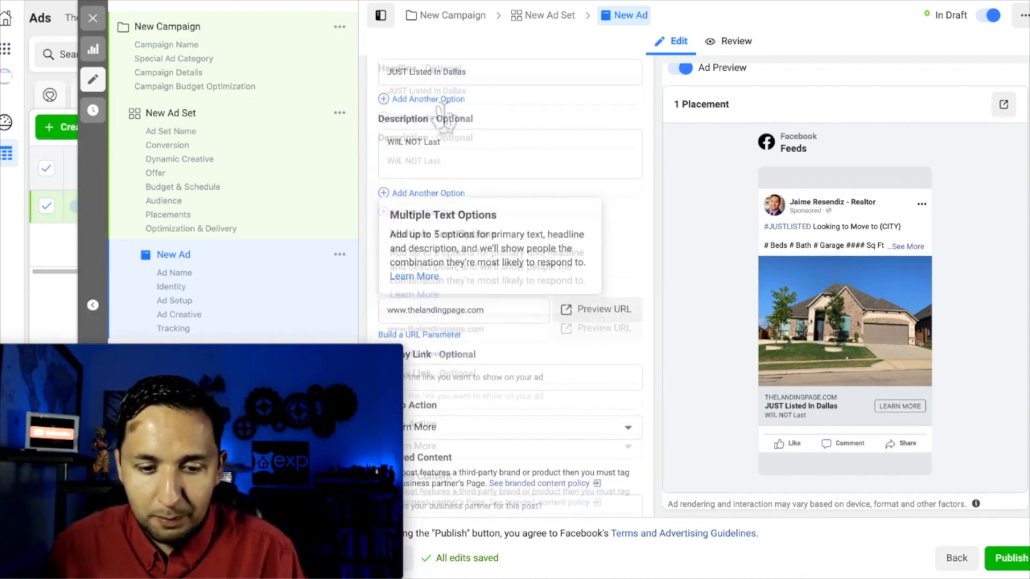
click(548, 113)
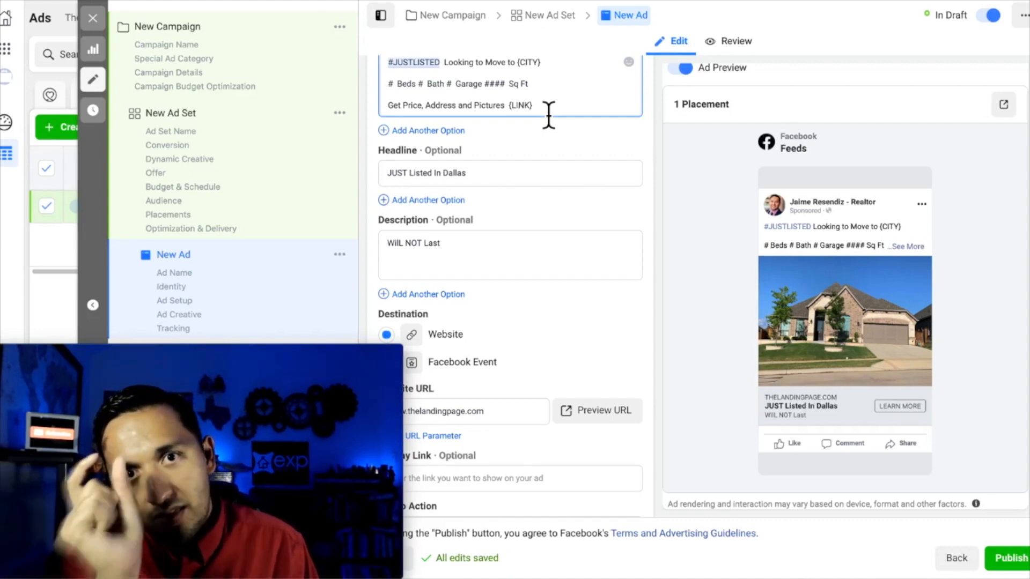
drag(549, 114, 508, 110)
- Review the ad's conversion tracking settings, including the Facebook Pixel, offline events and URL parameters
scroll(593, 230, down, 7)
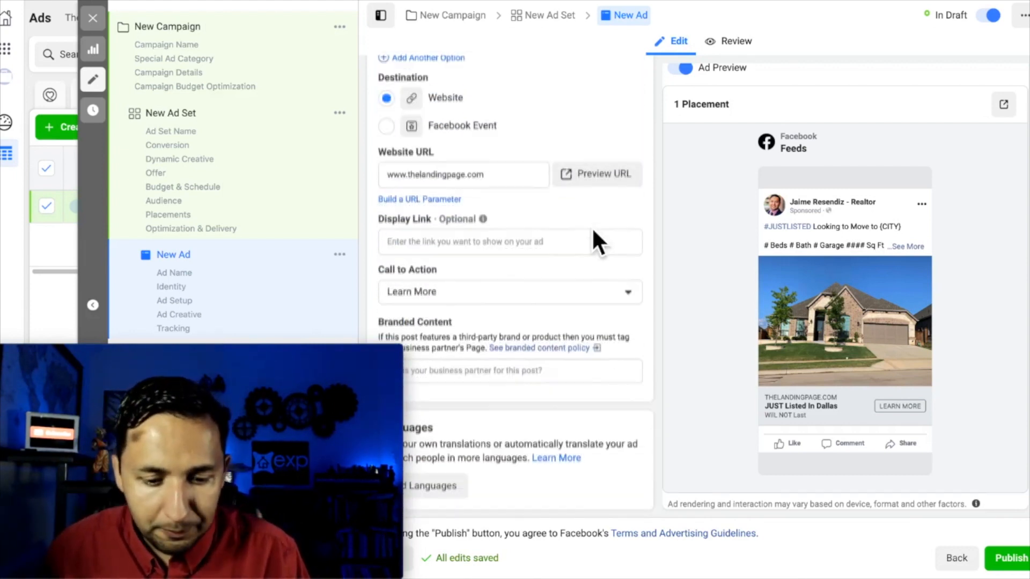
scroll(592, 234, down, 4)
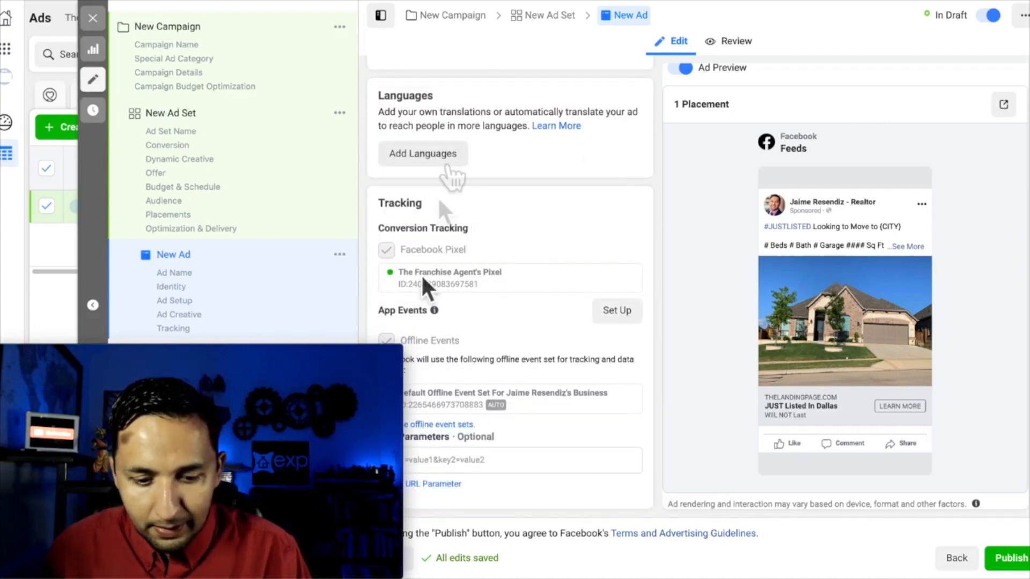
mouse_move(682, 326)
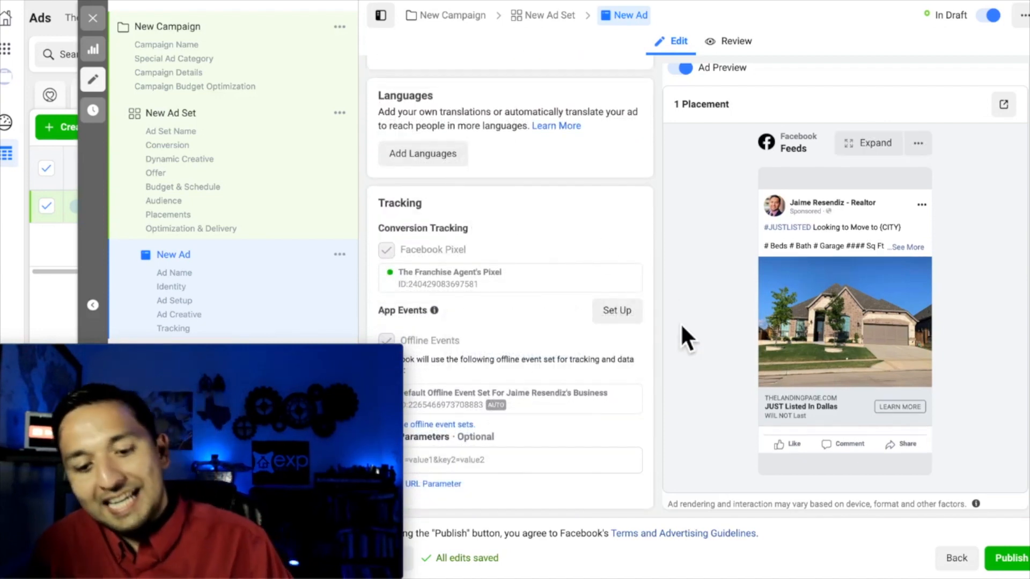